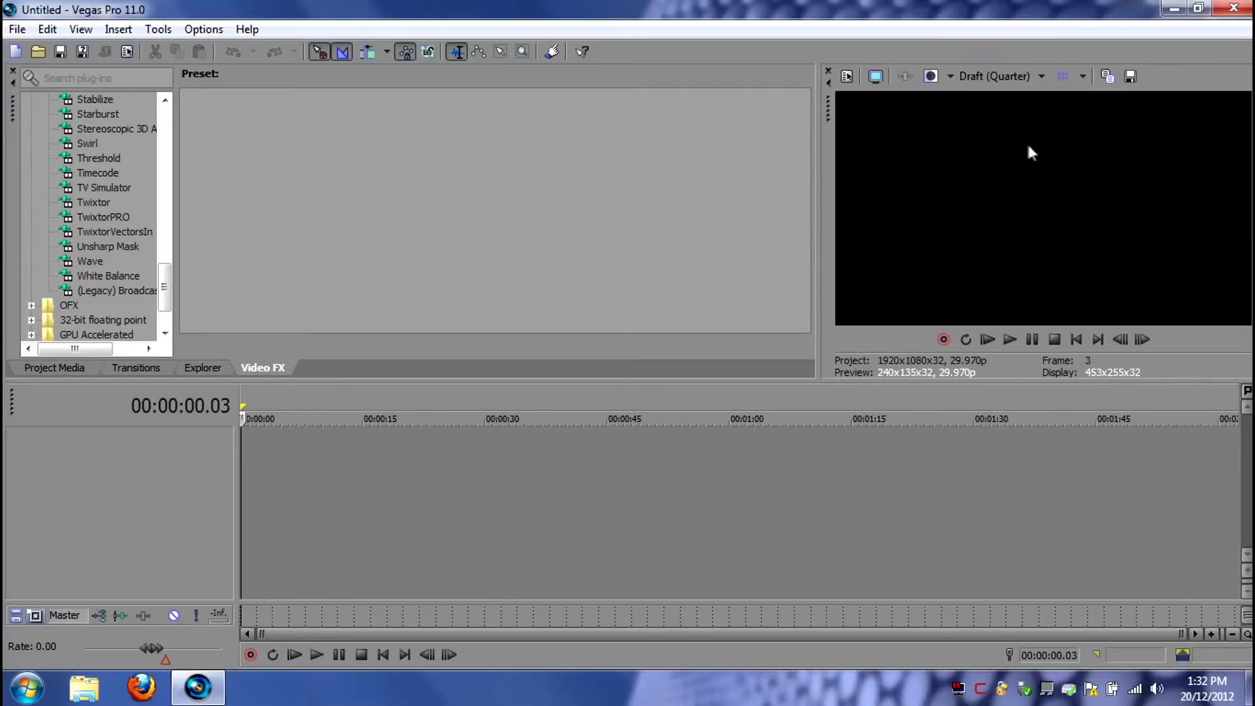
- Check the video frame rate in the detailed file properties of the GOPR0039 clip on the desktop
click(1174, 9)
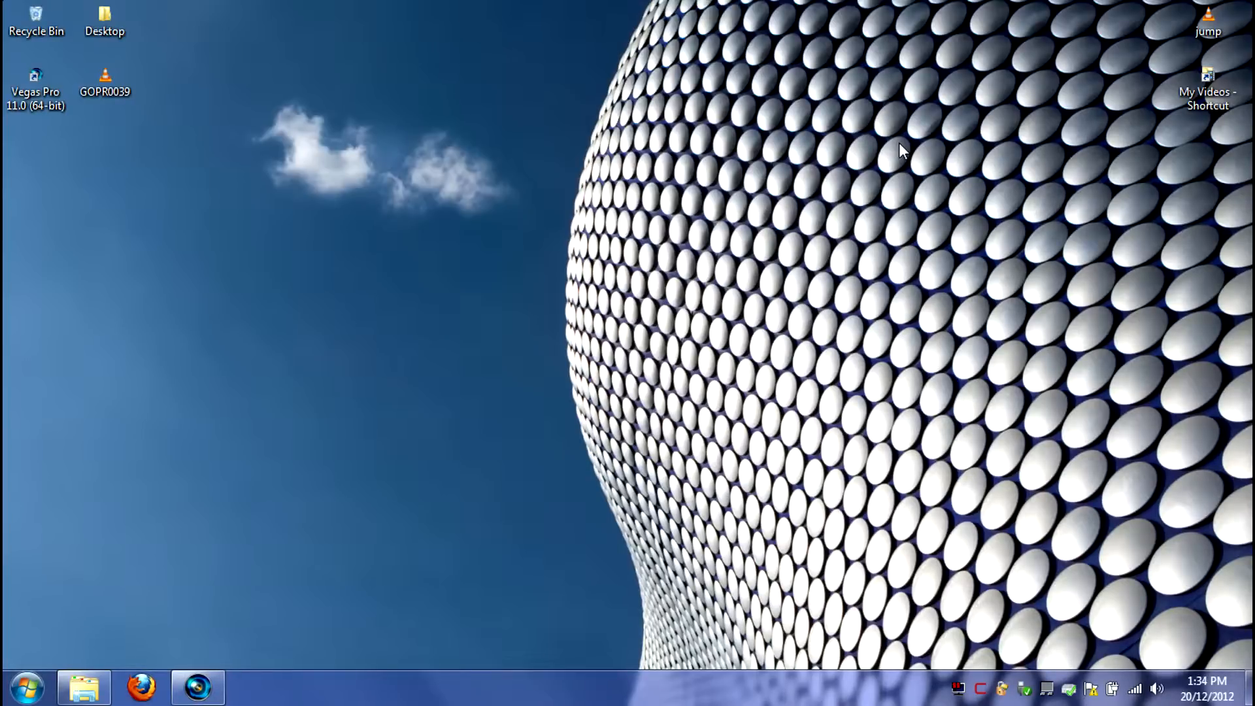
right_click(111, 87)
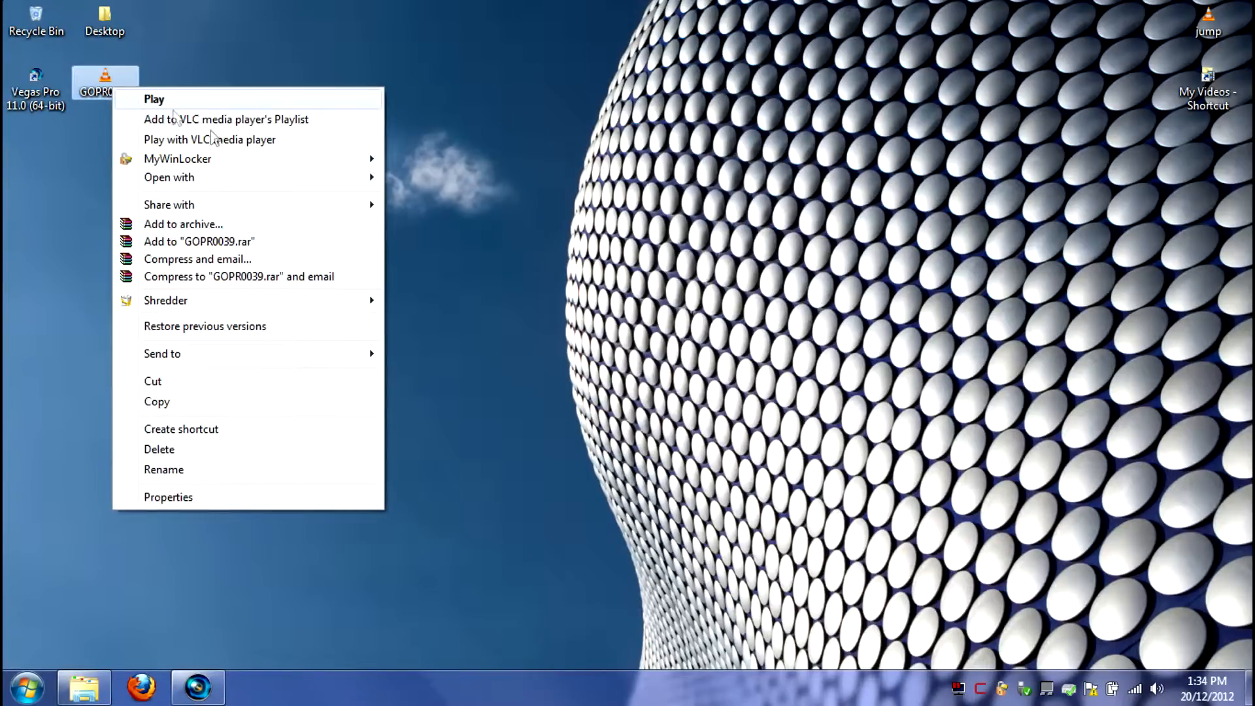
click(168, 497)
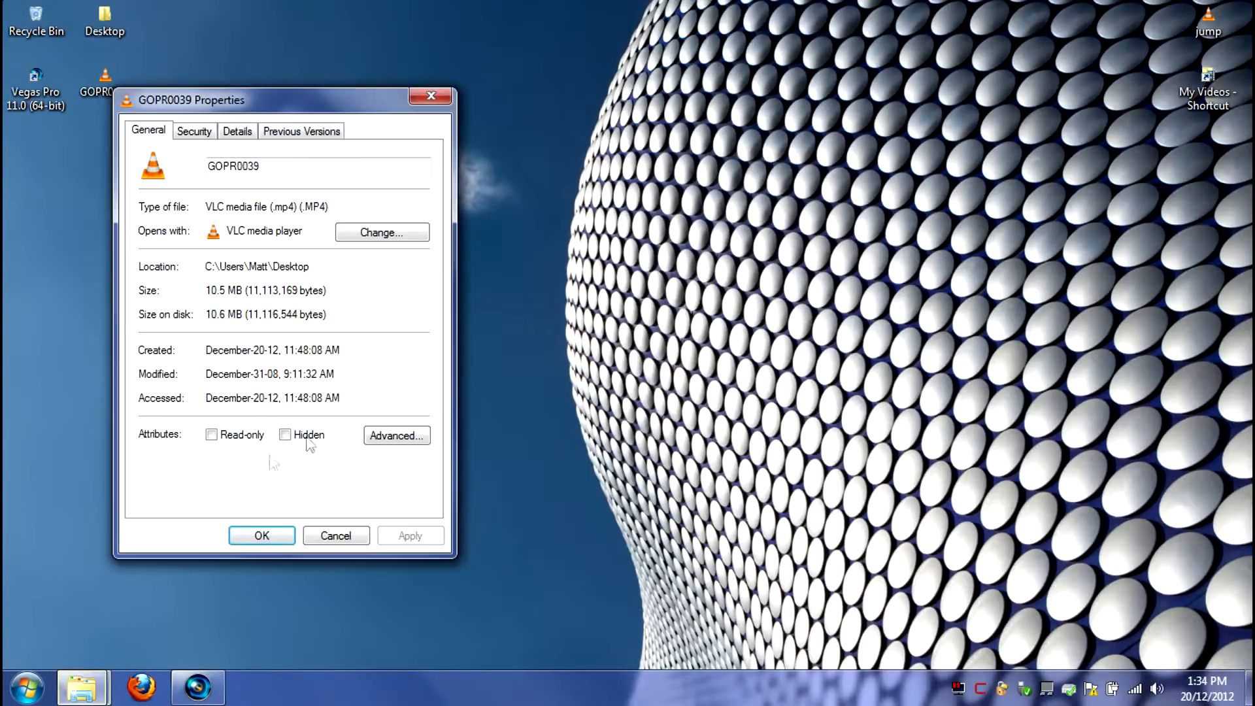
click(297, 133)
click(237, 131)
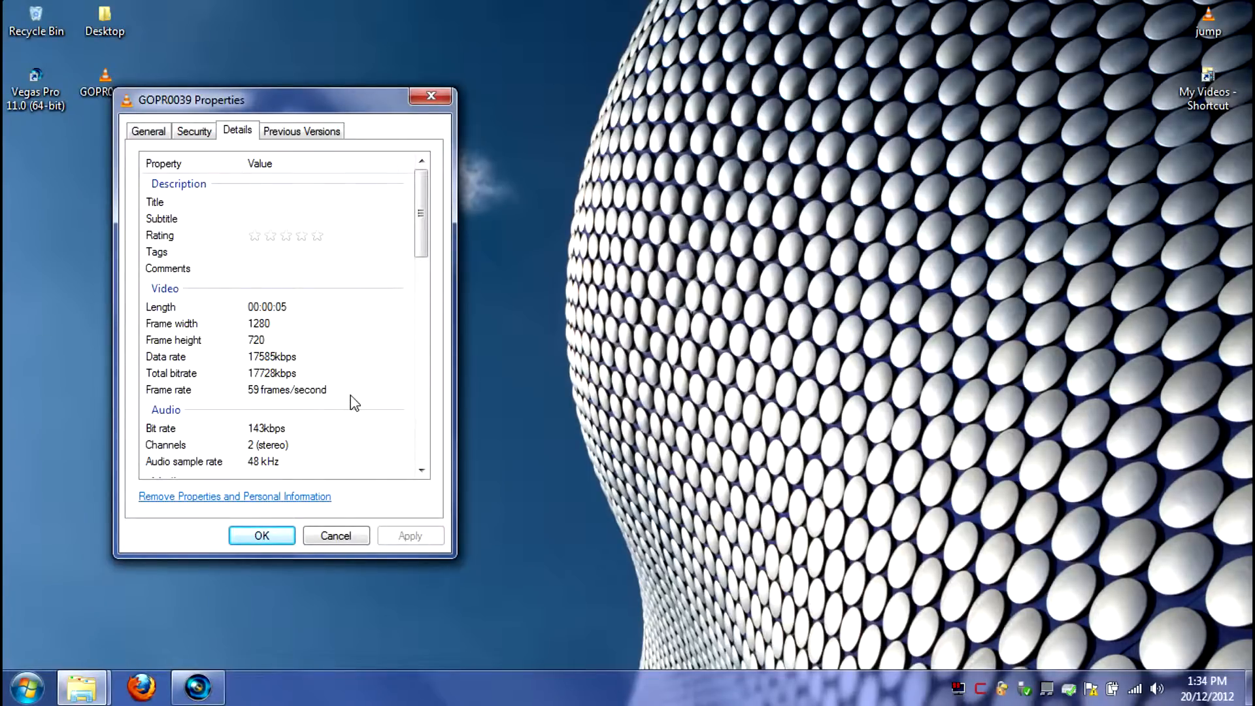
click(334, 396)
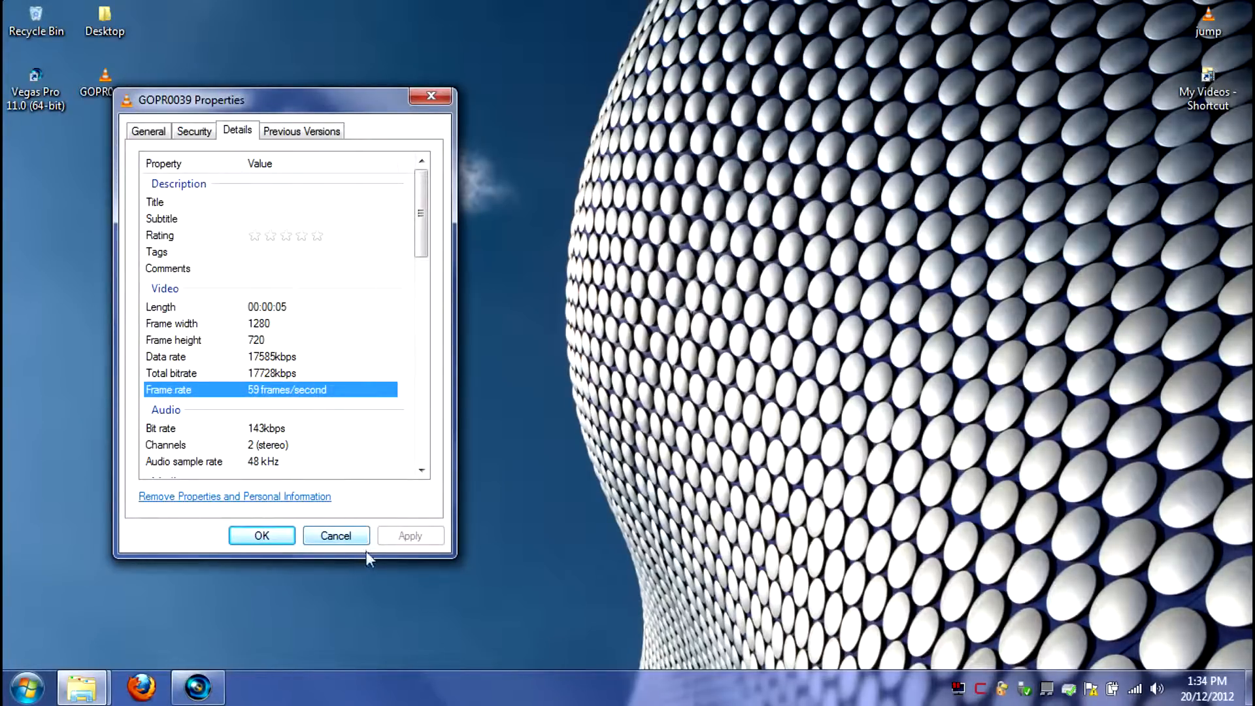
click(283, 538)
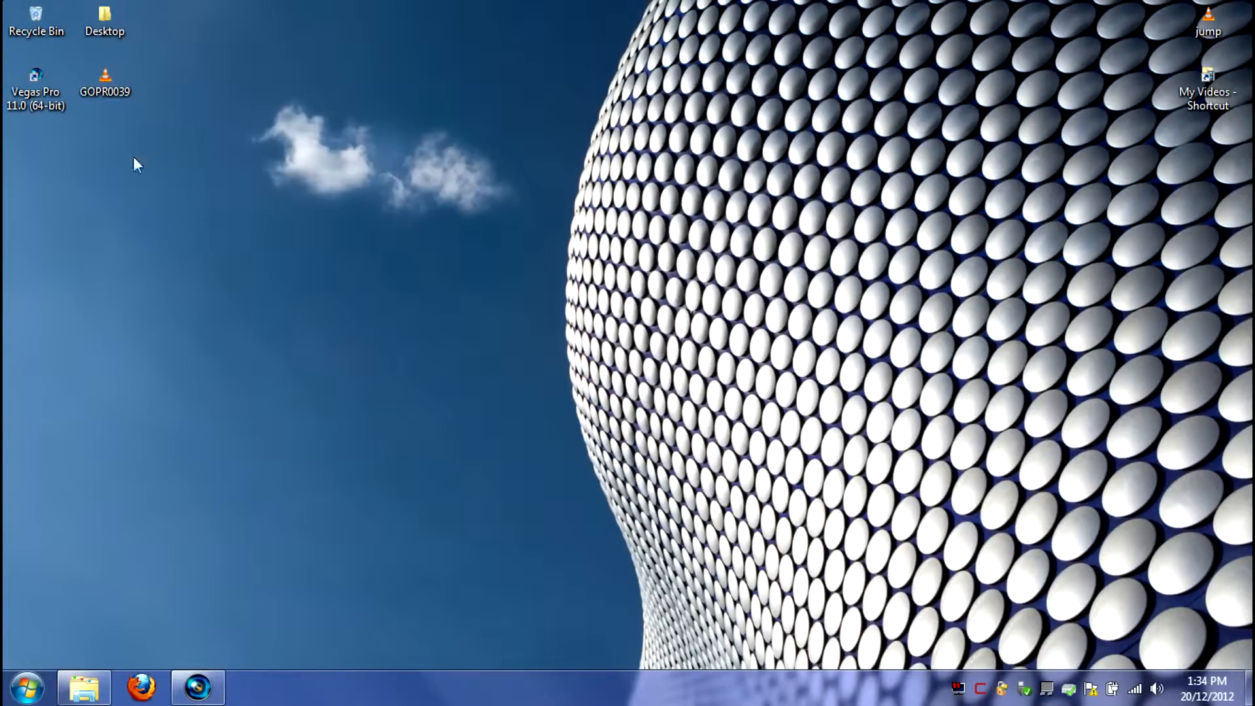
- Bring the GOPR0039 clip from the desktop into Vegas Pro, placing it at the start of the timeline
click(205, 684)
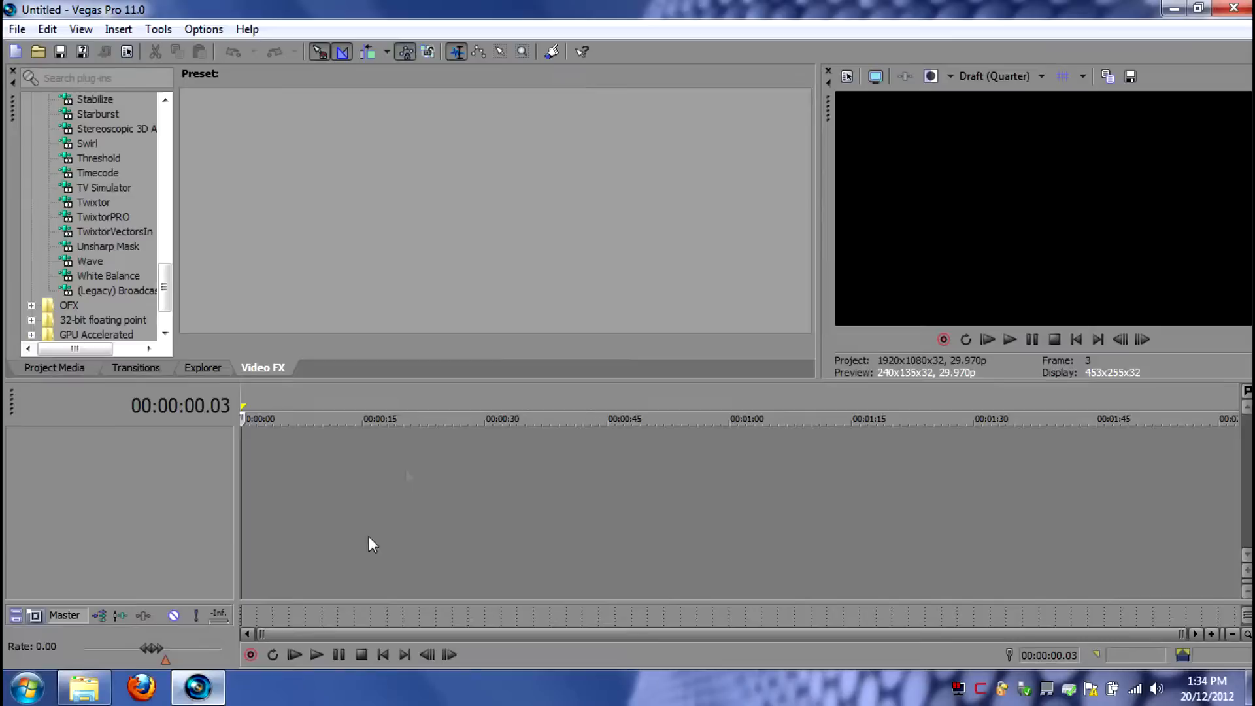
click(1181, 10)
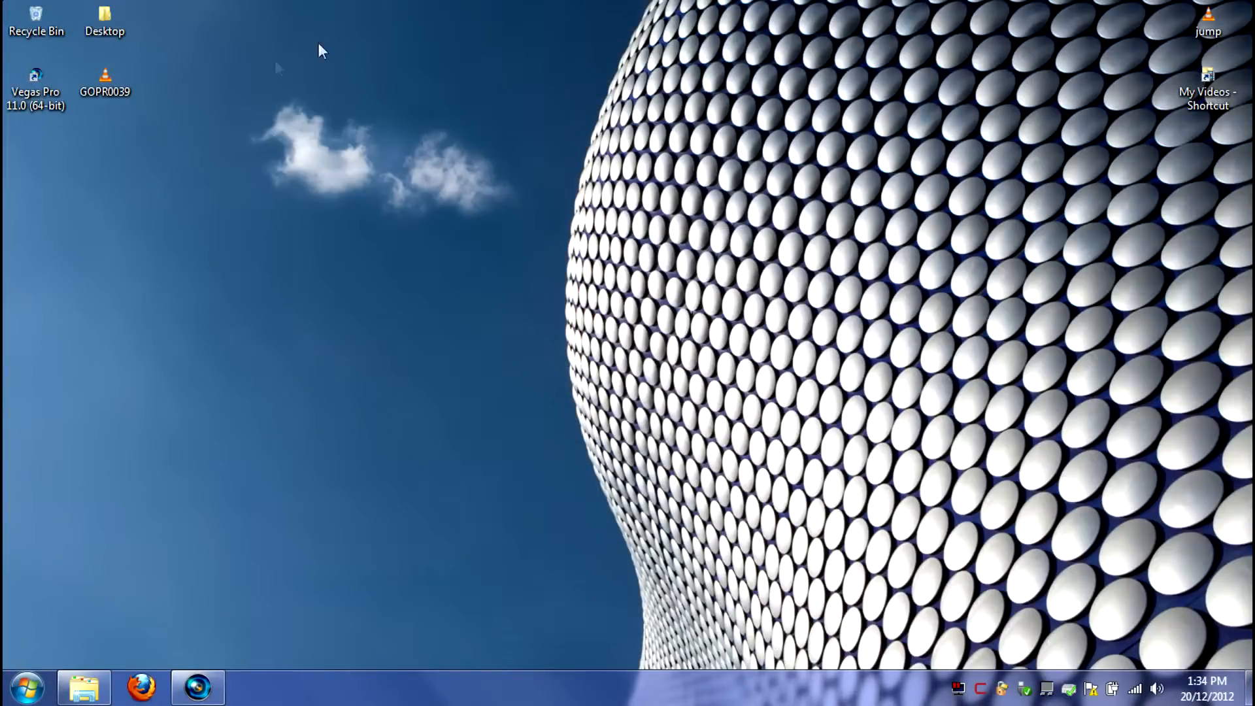
drag(105, 82, 267, 463)
scroll(358, 464, up, 6)
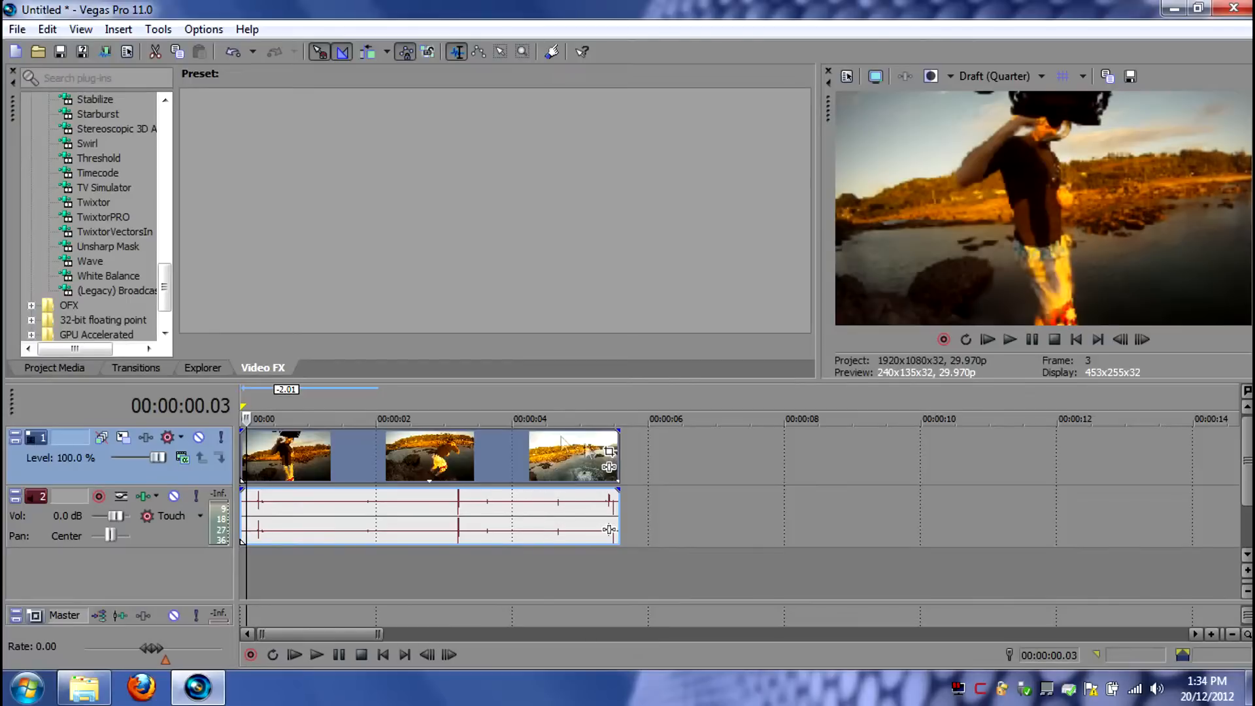
- Play through the clip to the start of the jump and split it at 00:00:03.07
click(370, 469)
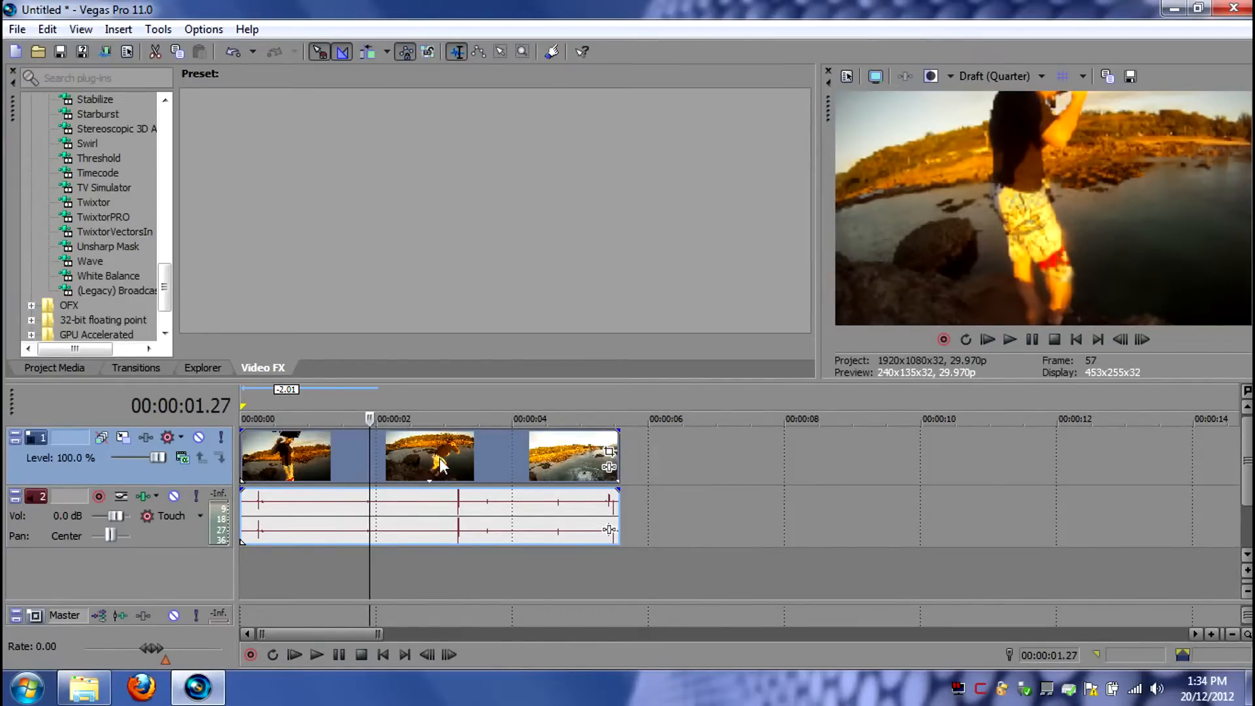
double_click(440, 461)
key(space)
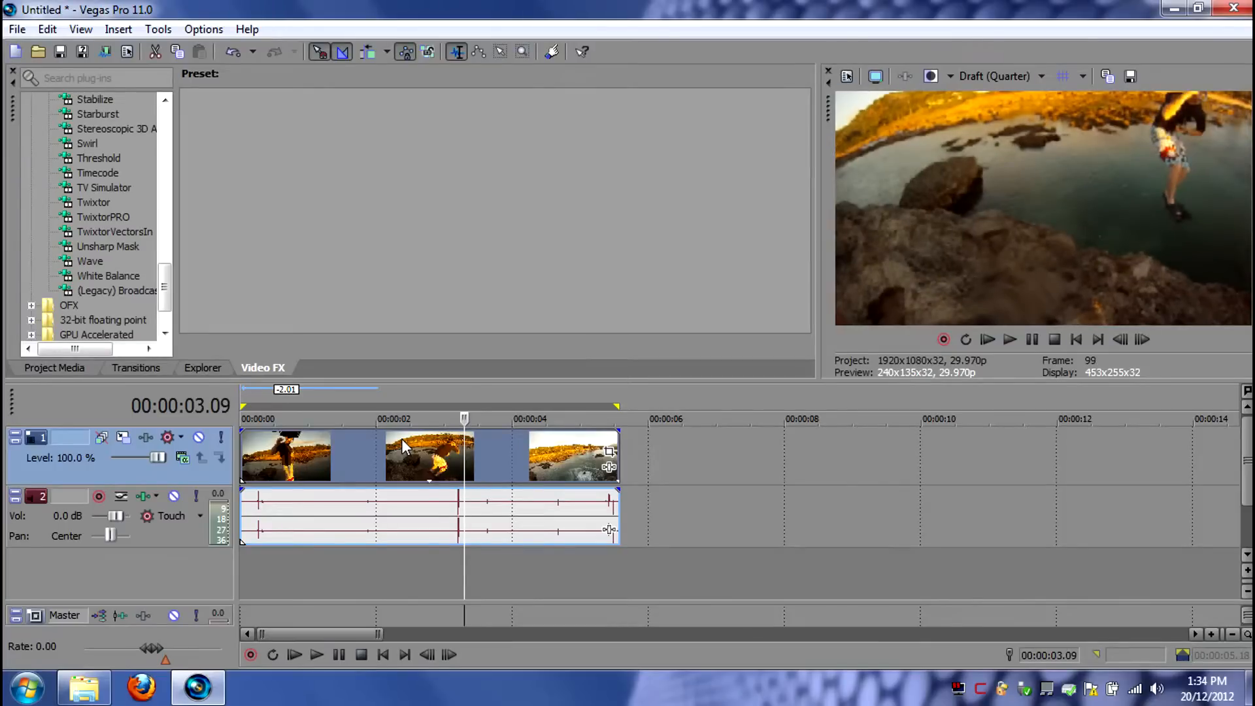
key(Left)
key(Left)
key(Left)
key(Right)
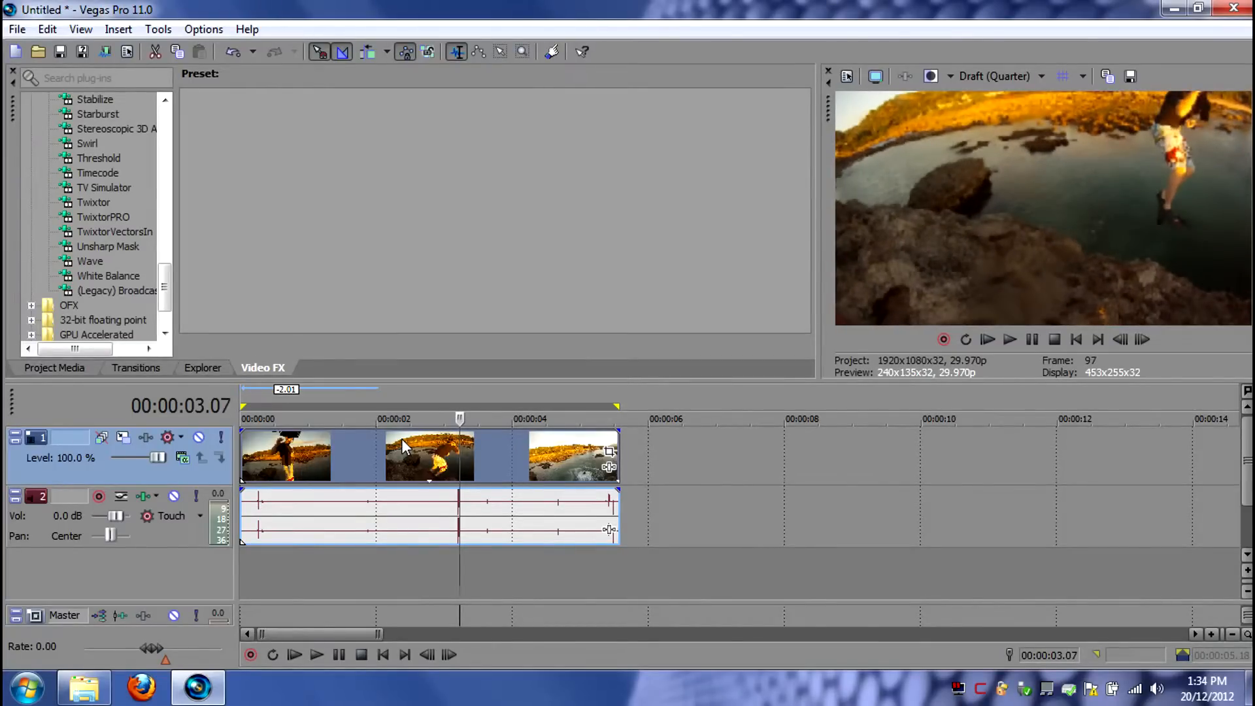
key(s)
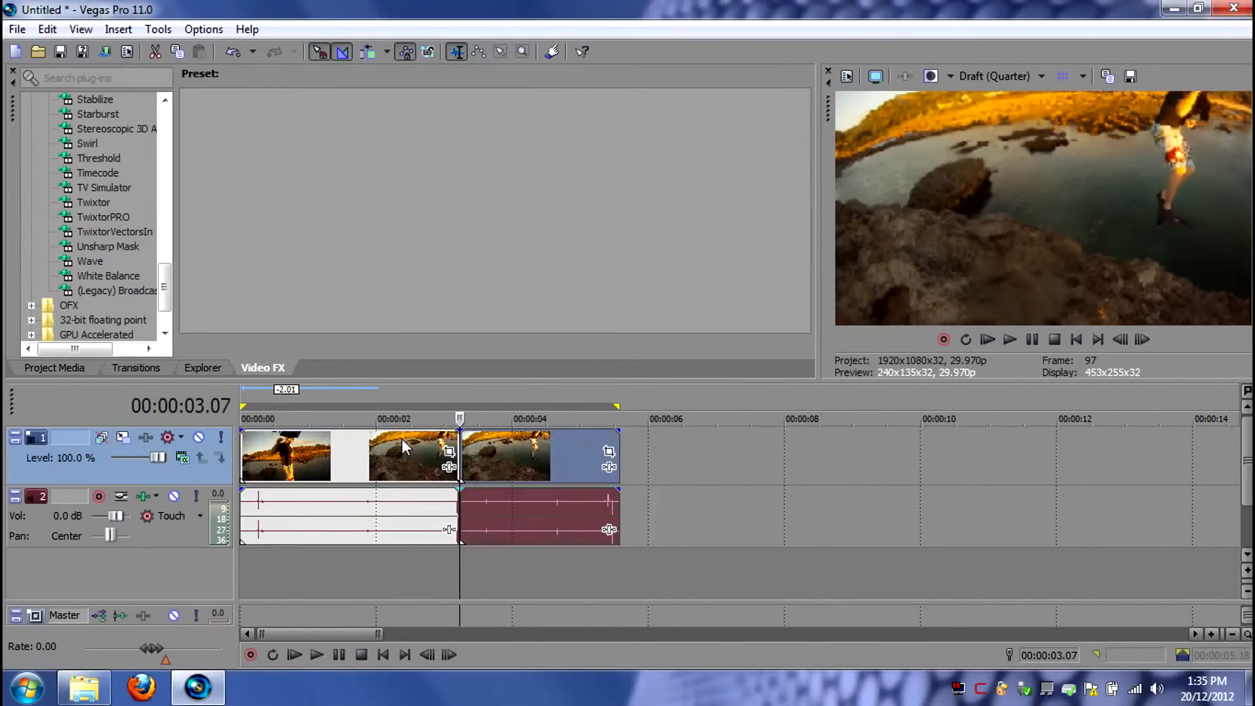
- Advance to the moment the jumper hits the water and split the clip at 00:00:03.19
key(Right)
key(Right)
key(Right)
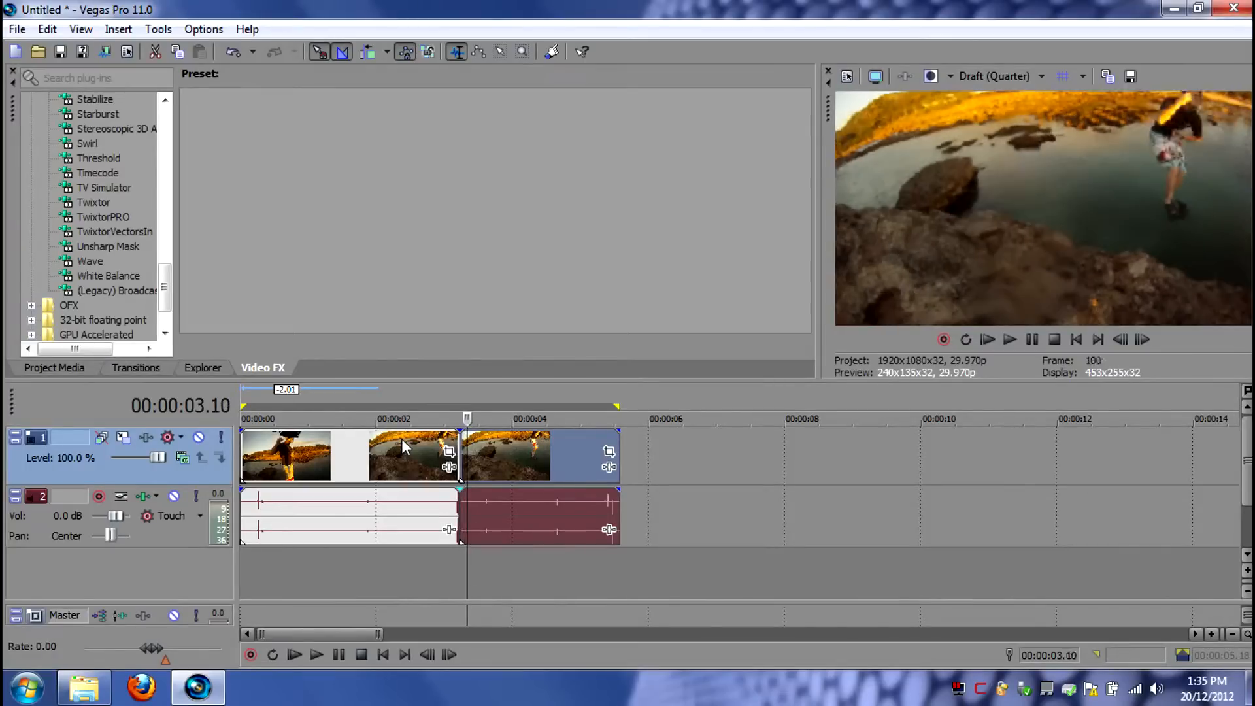
key(Right)
key(Right)
key(Right)
key(Right)
key(Right)
key(Right)
key(Right)
key(Right)
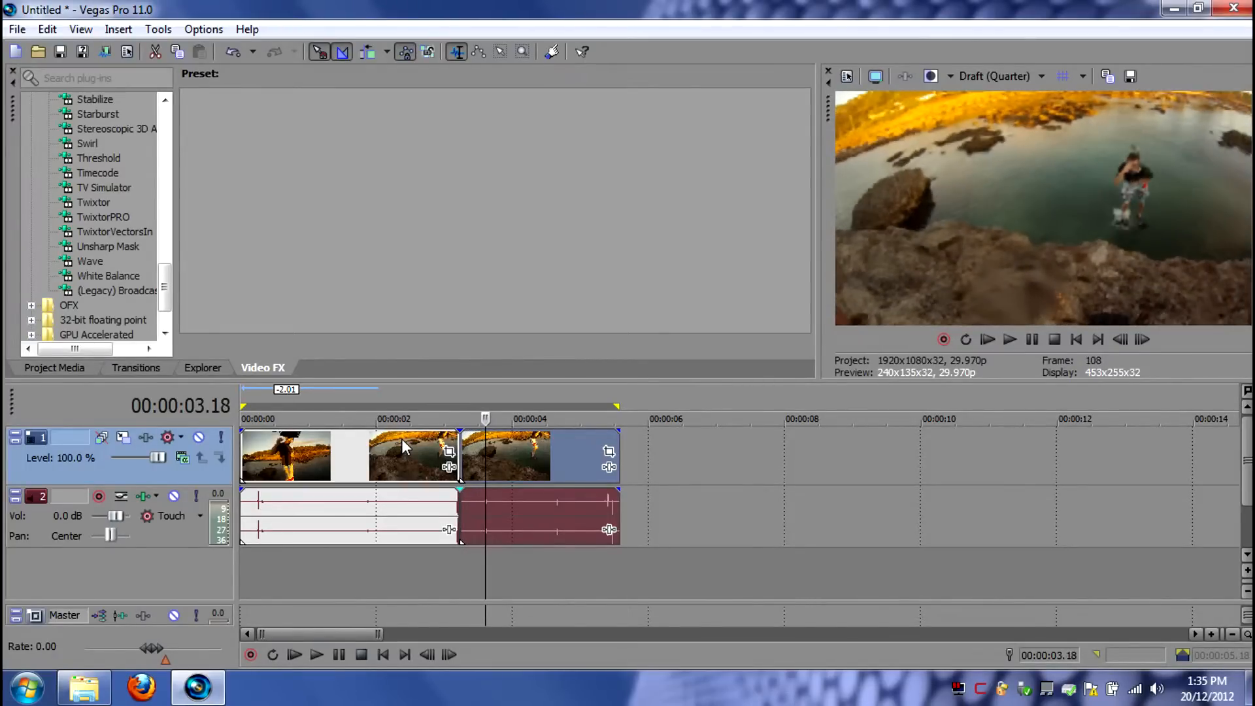
key(Right)
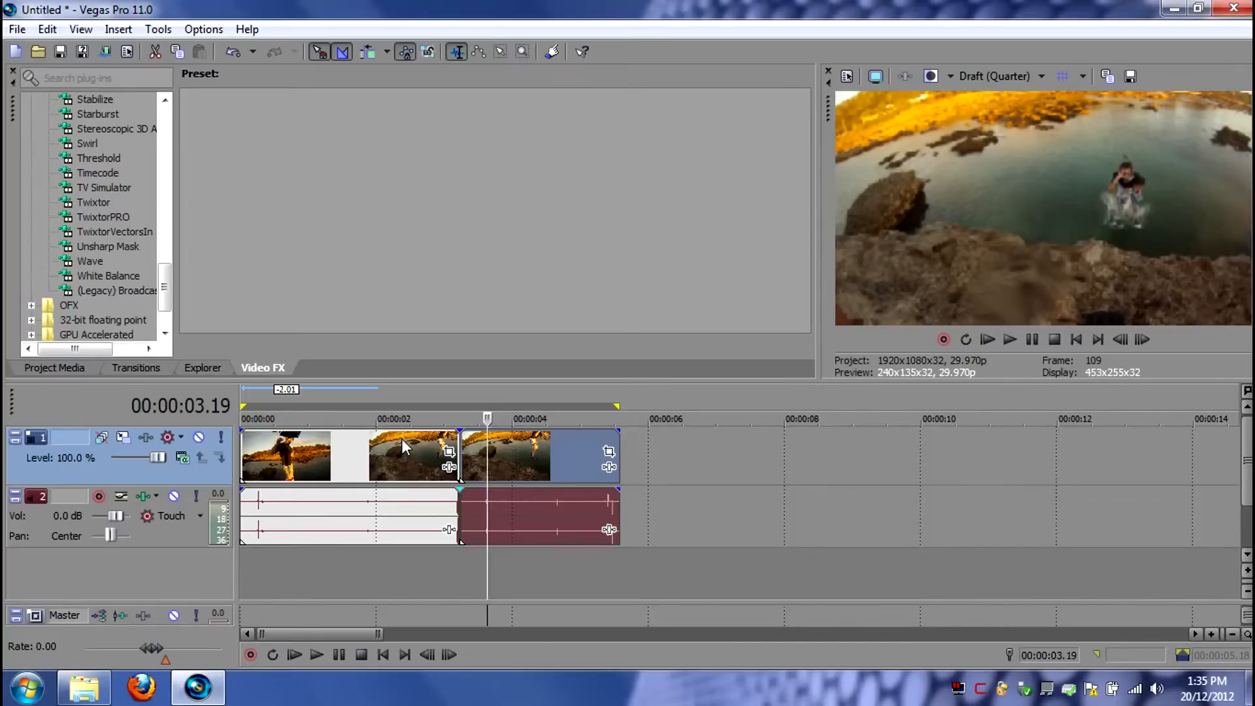
key(s)
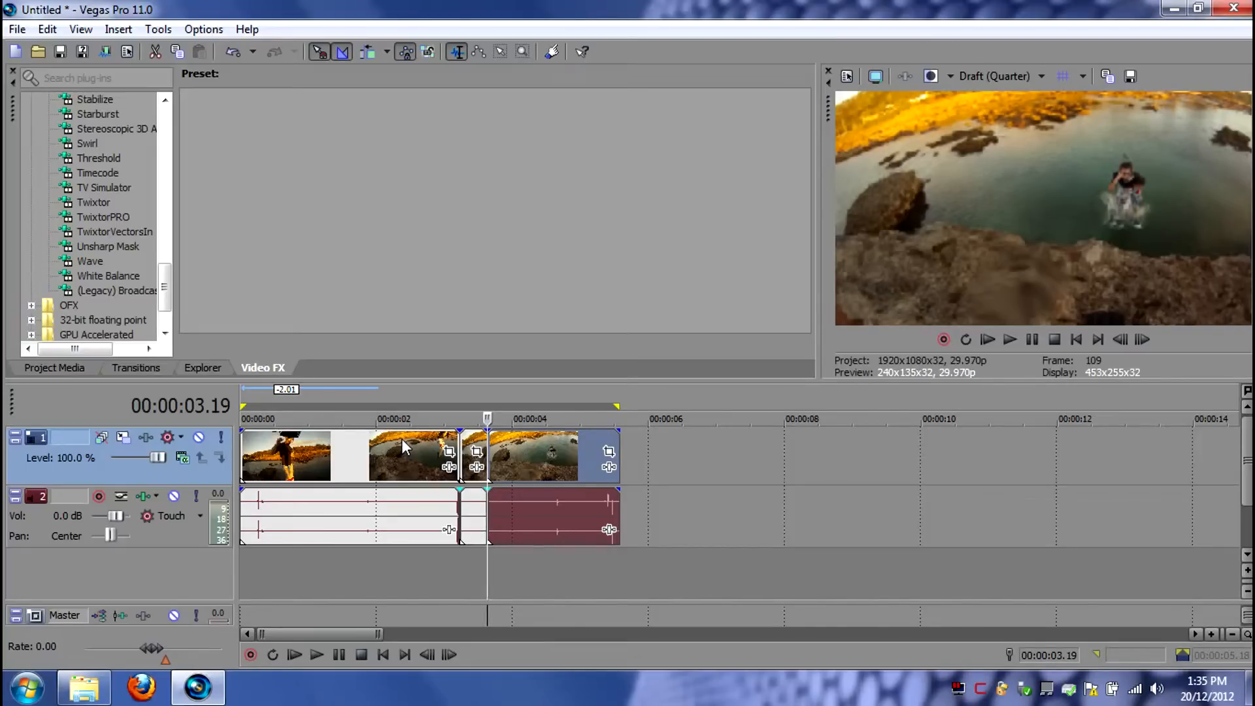
- Move the last segment further along the timeline to open a gap, and create a subclip from the short middle segment
scroll(401, 438, up, 2)
scroll(494, 469, up, 2)
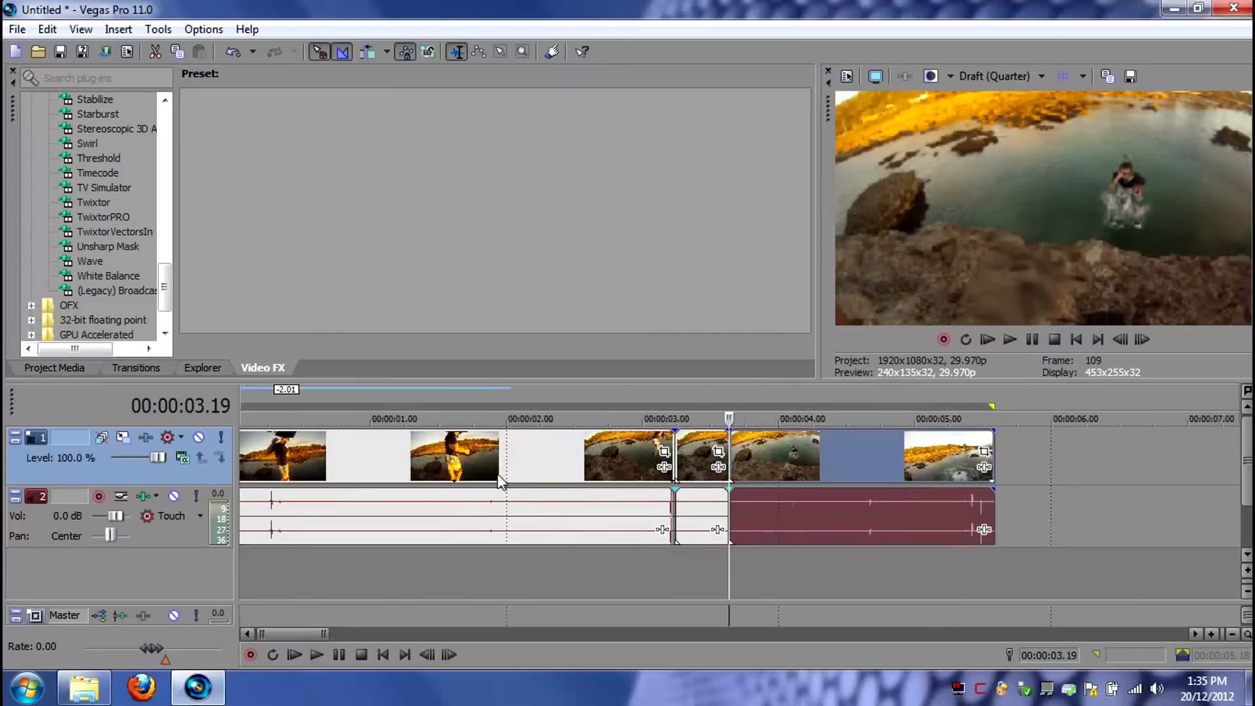
scroll(498, 480, up, 2)
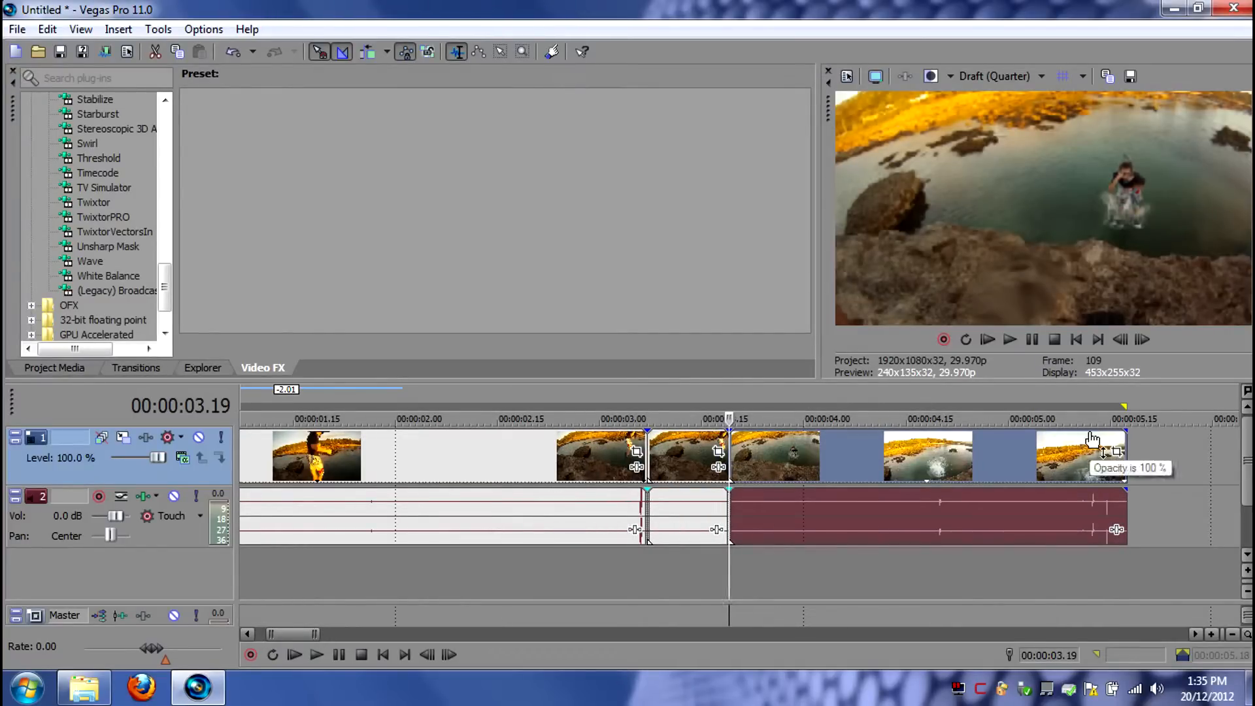
drag(828, 495, 974, 457)
right_click(684, 453)
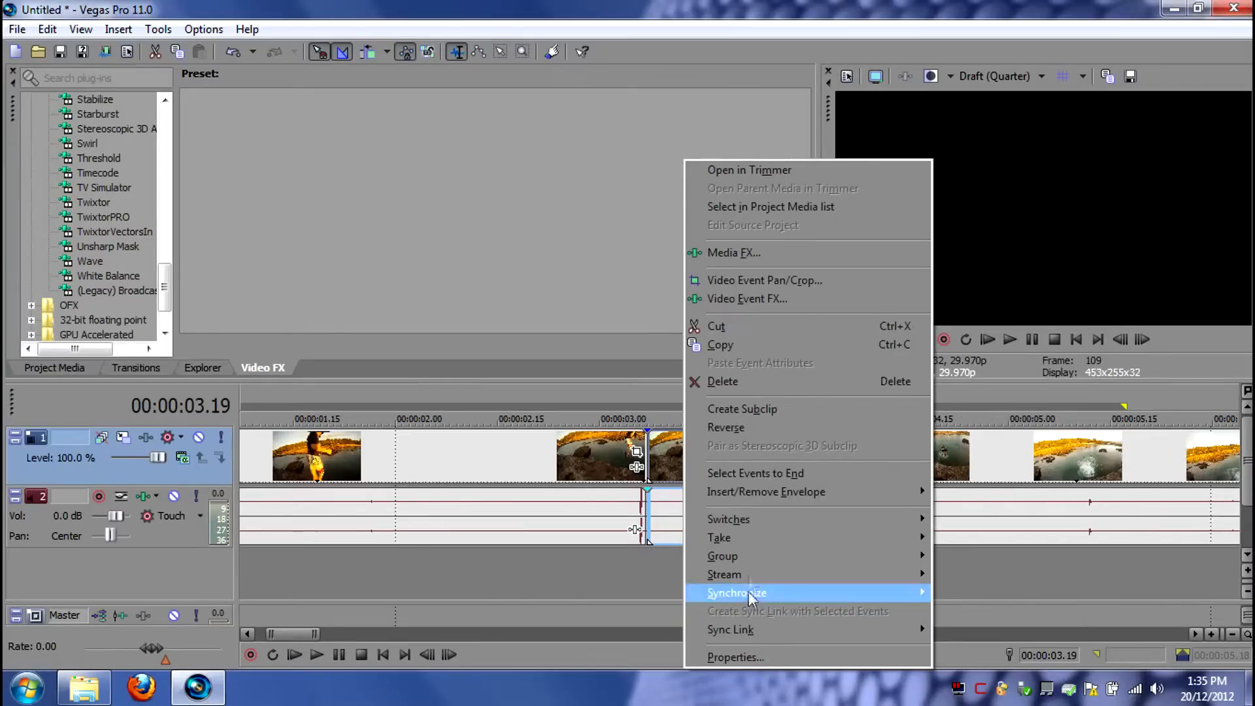
click(740, 409)
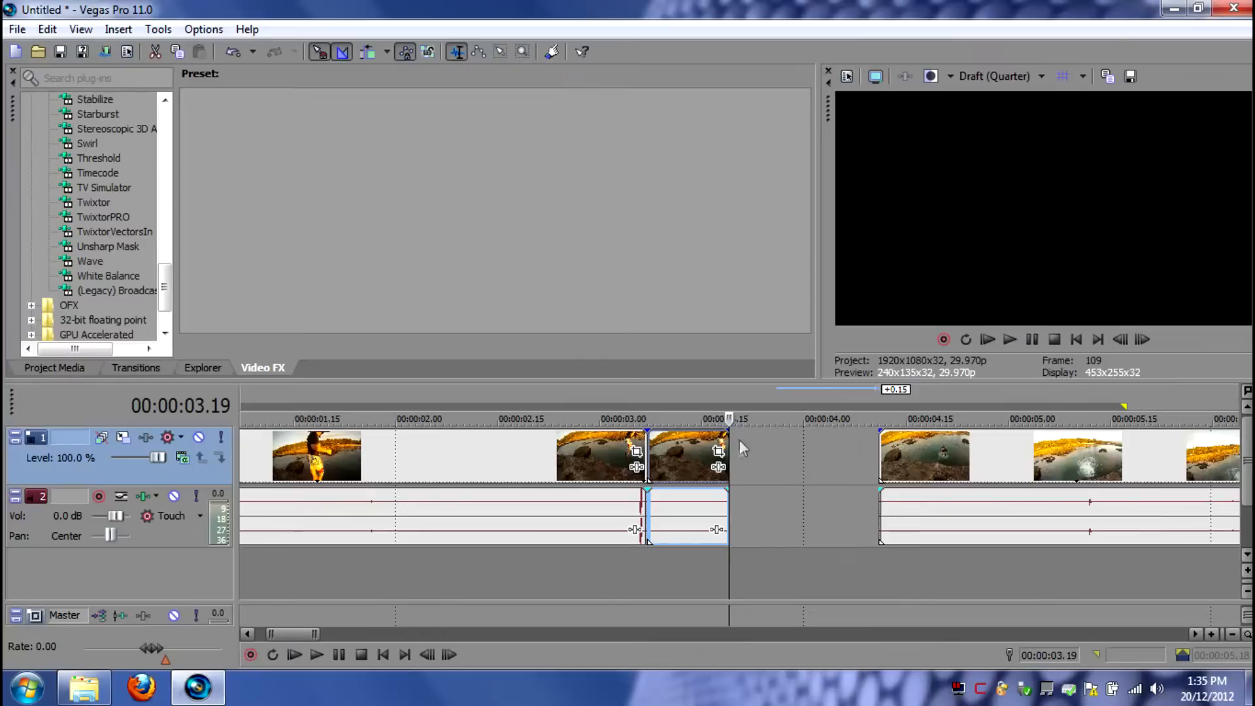
- Separate the middle segment's audio and move it to about 00:00:09, and shift the last segment to about 00:00:05
click(683, 462)
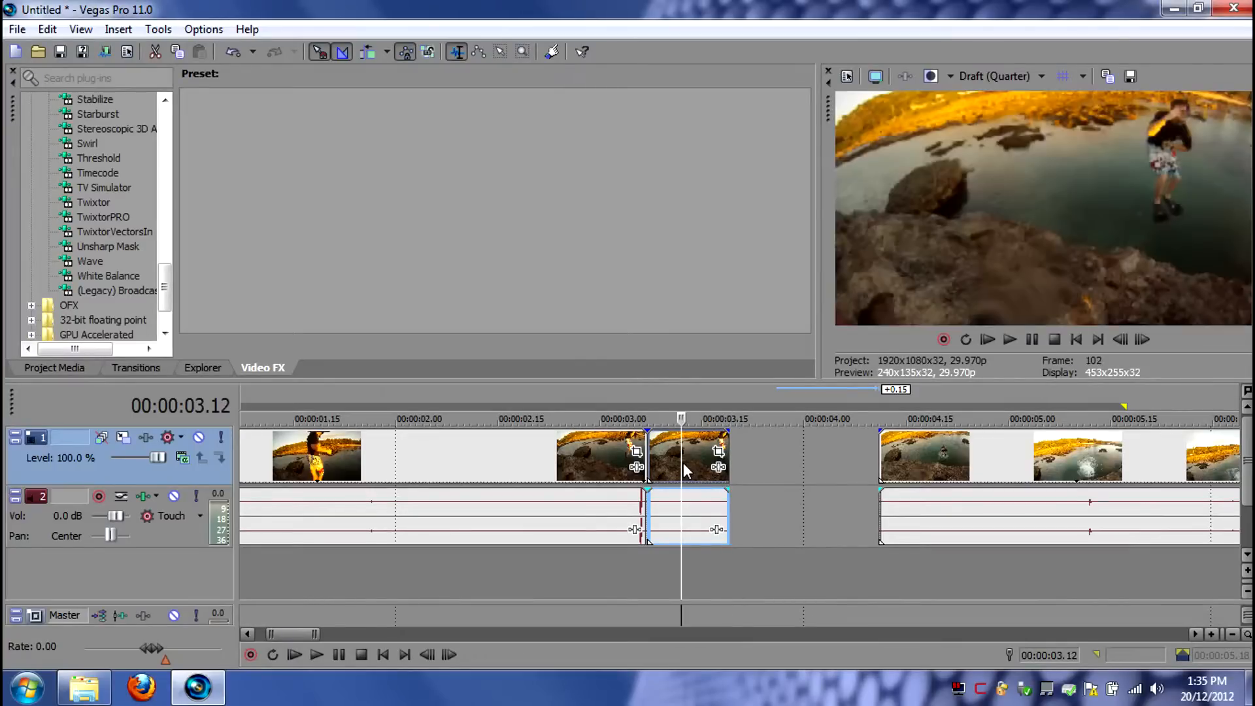
click(704, 511)
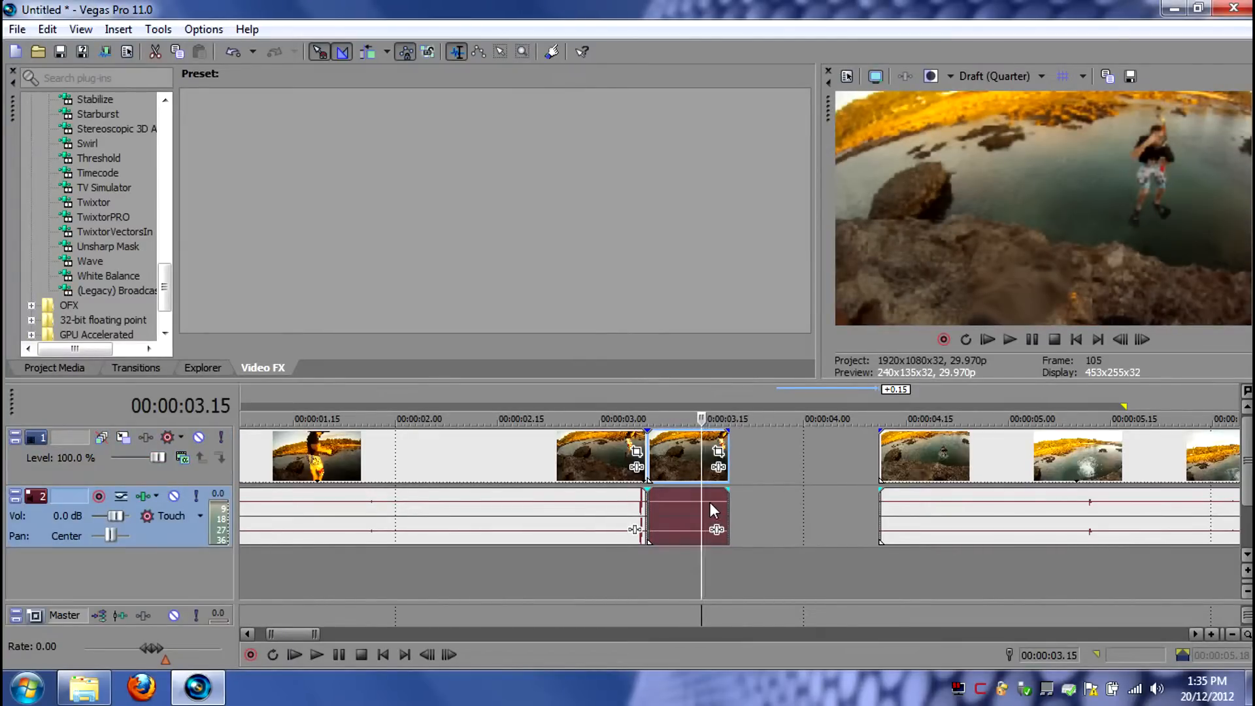
scroll(710, 502, down, 3)
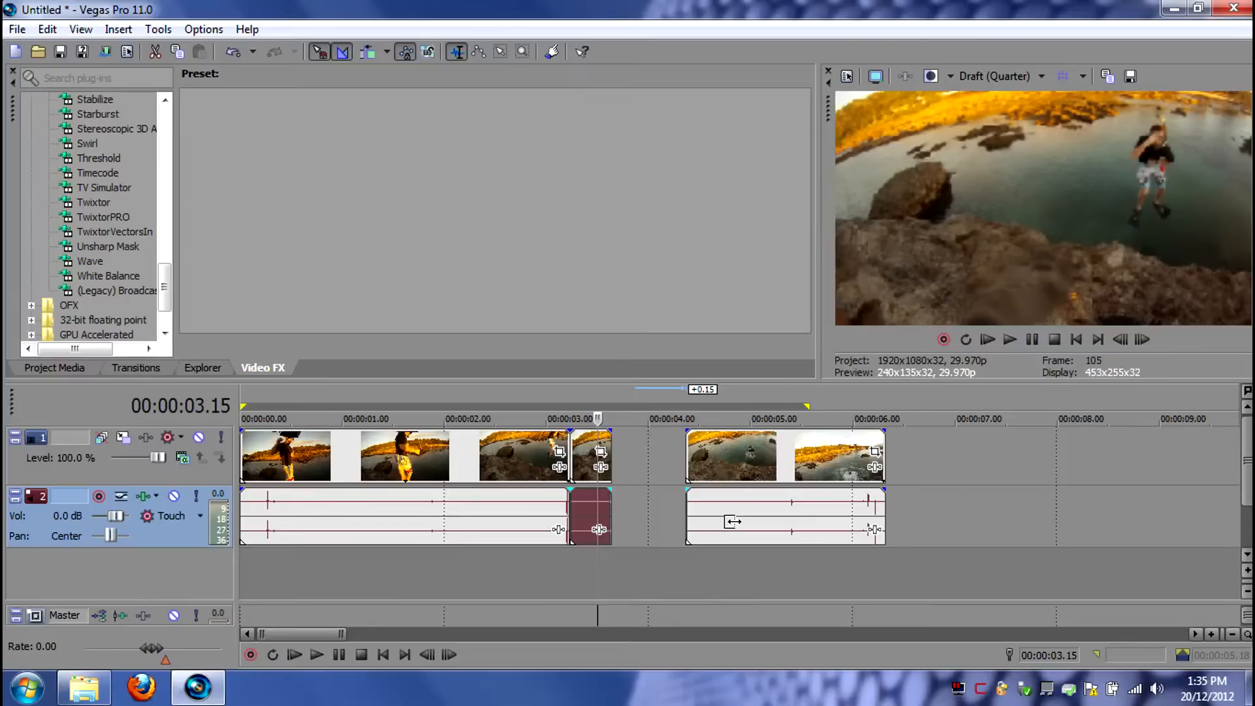
drag(593, 515, 1189, 525)
scroll(629, 490, up, 2)
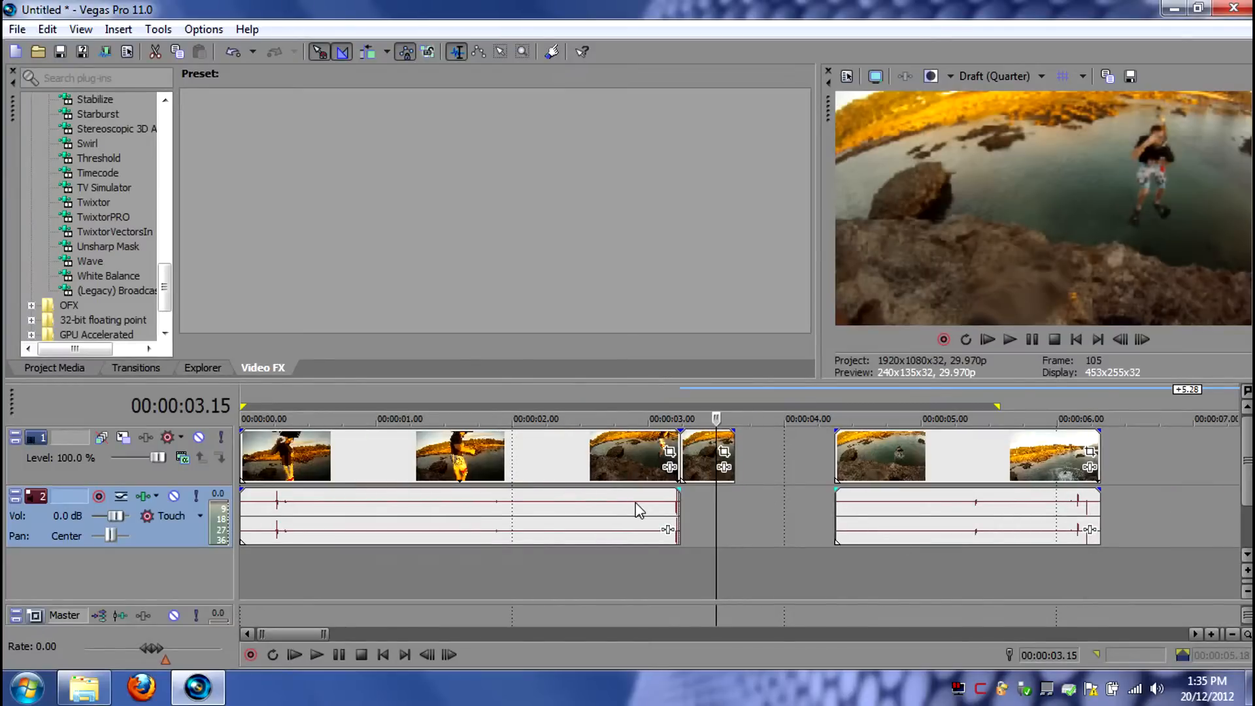
drag(886, 458, 998, 459)
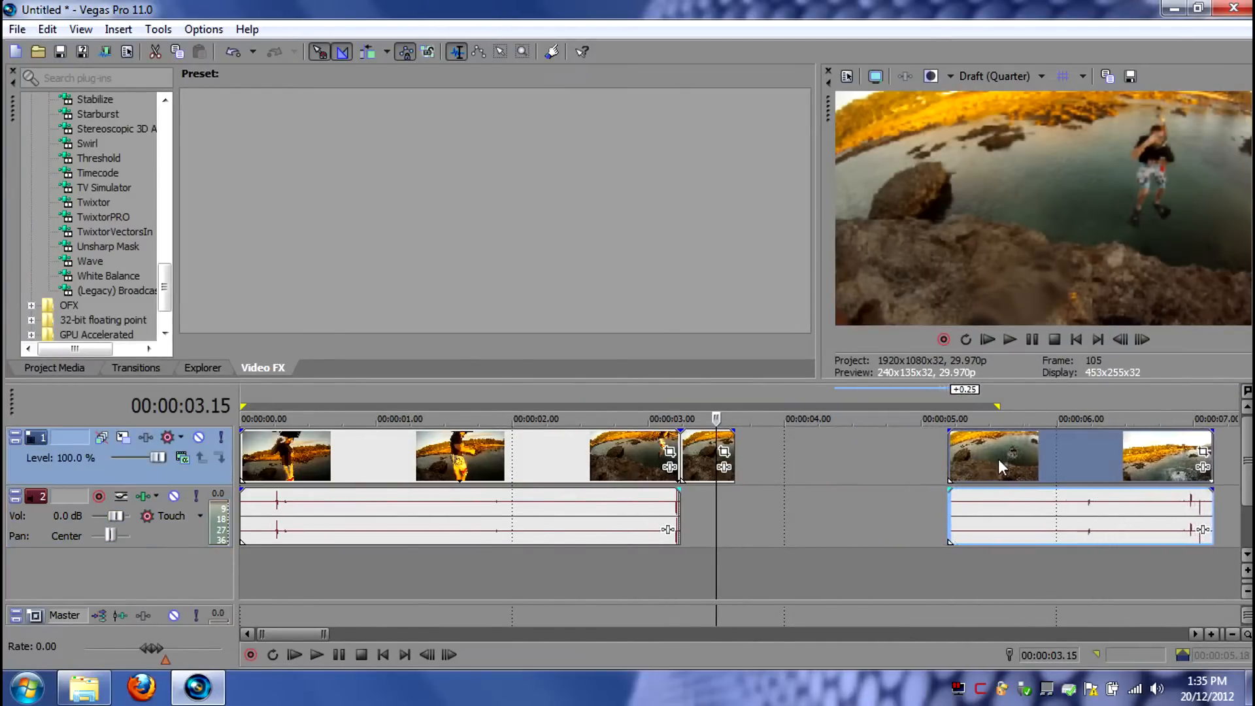
- Disable resampling in the properties of the short middle subclip
right_click(700, 462)
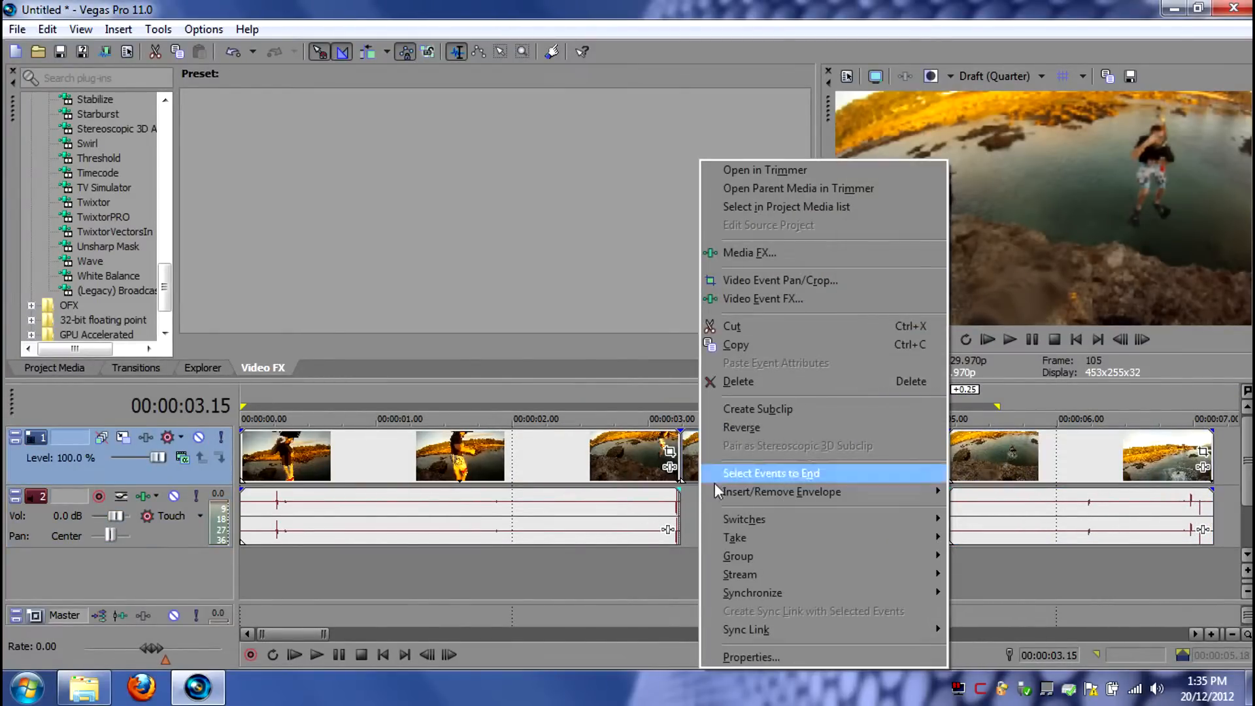
click(752, 656)
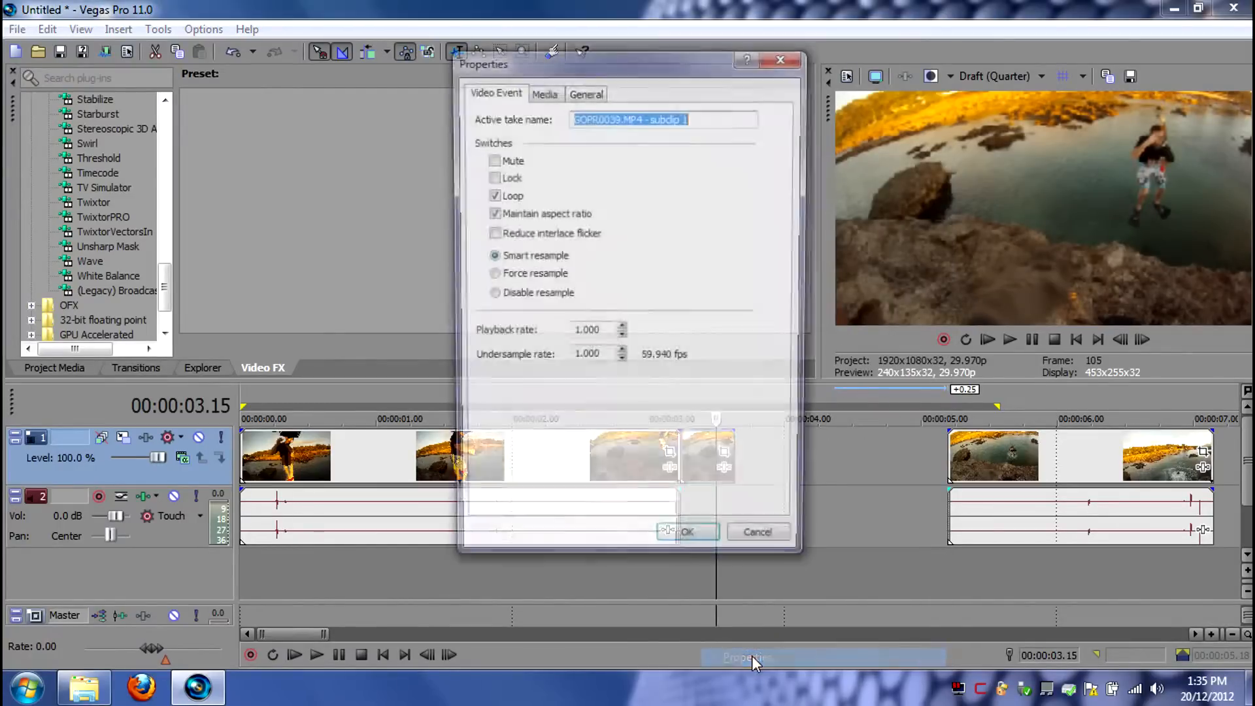
click(490, 295)
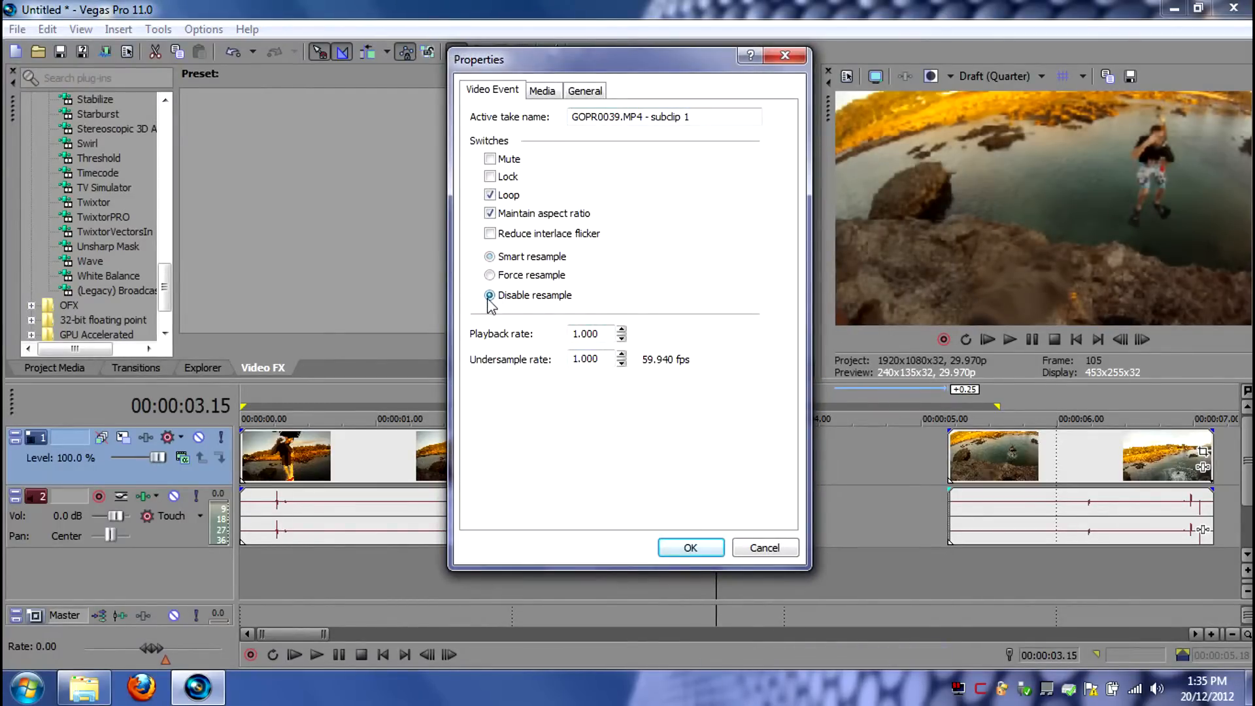
click(691, 548)
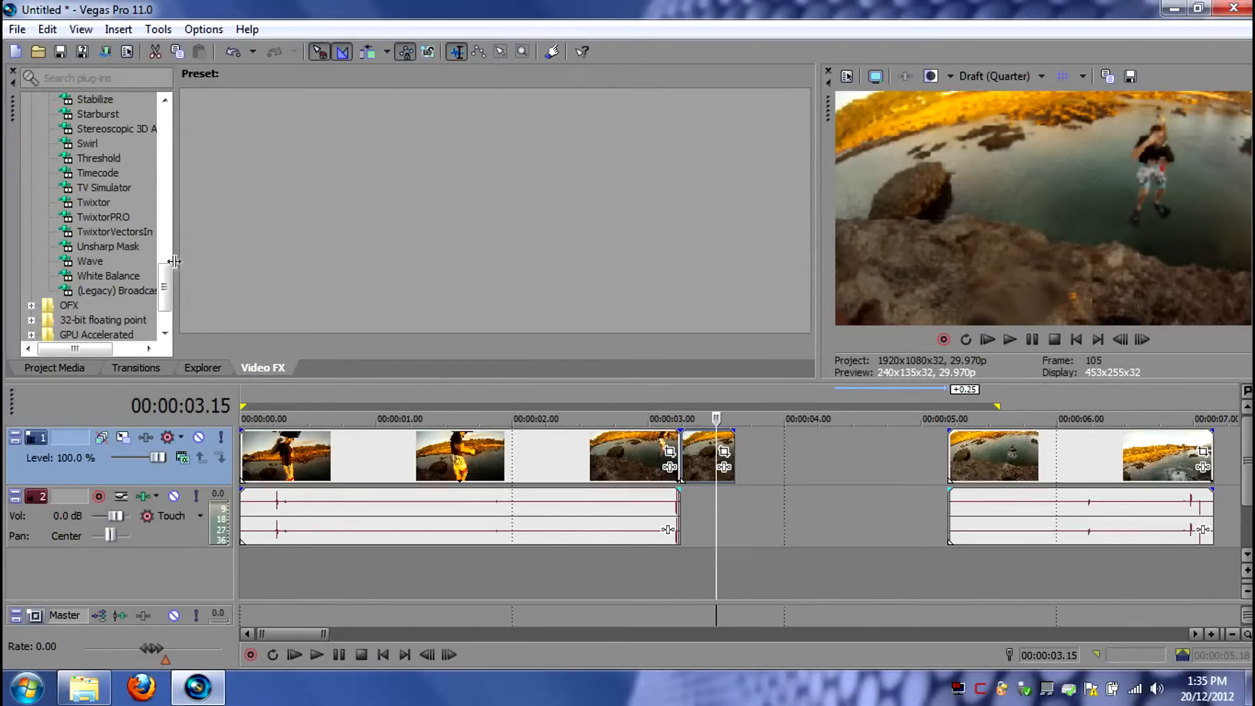
- Apply the default TwixtorPRO effect to the middle subclip and set its Speed % to 10
click(91, 217)
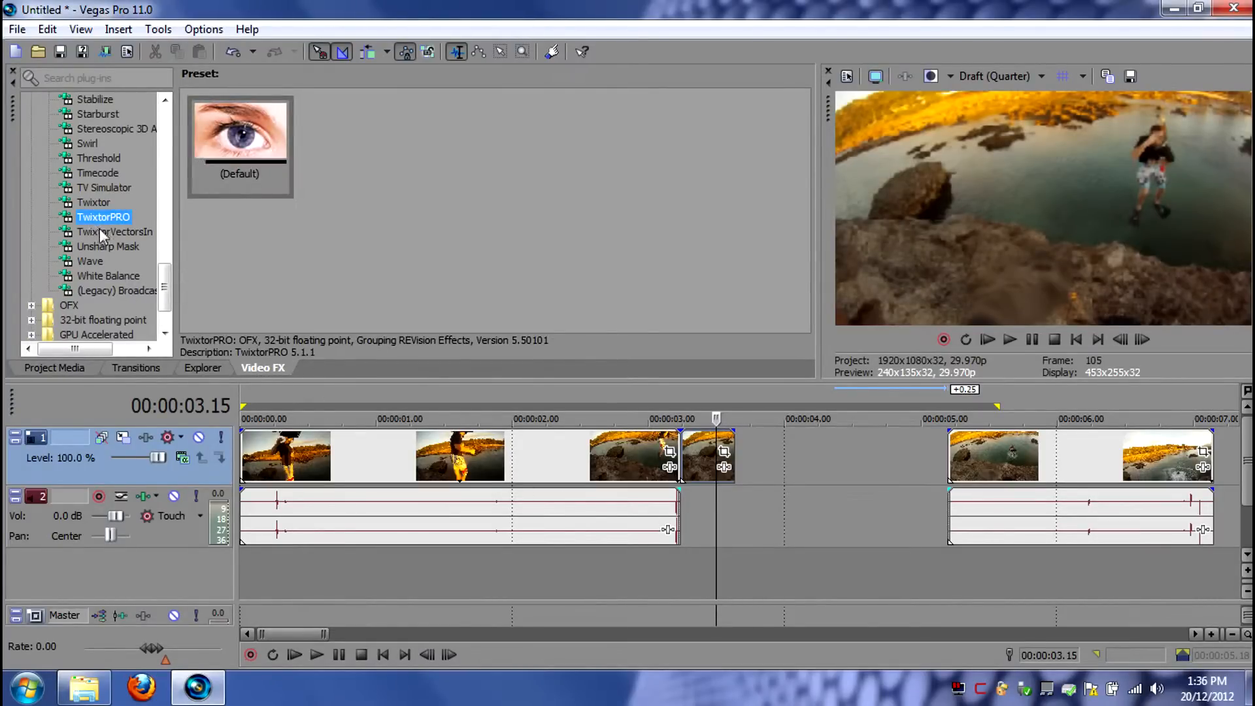
drag(91, 218, 698, 459)
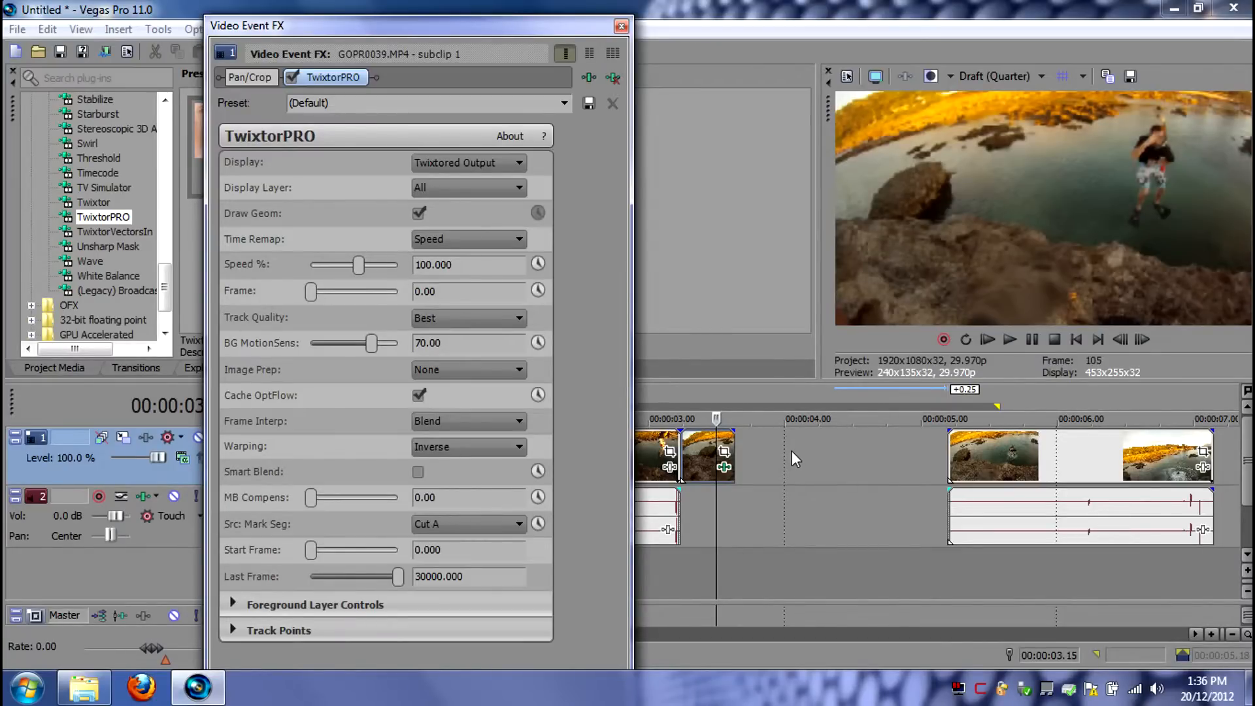
drag(453, 266, 378, 268)
text(10)
click(621, 26)
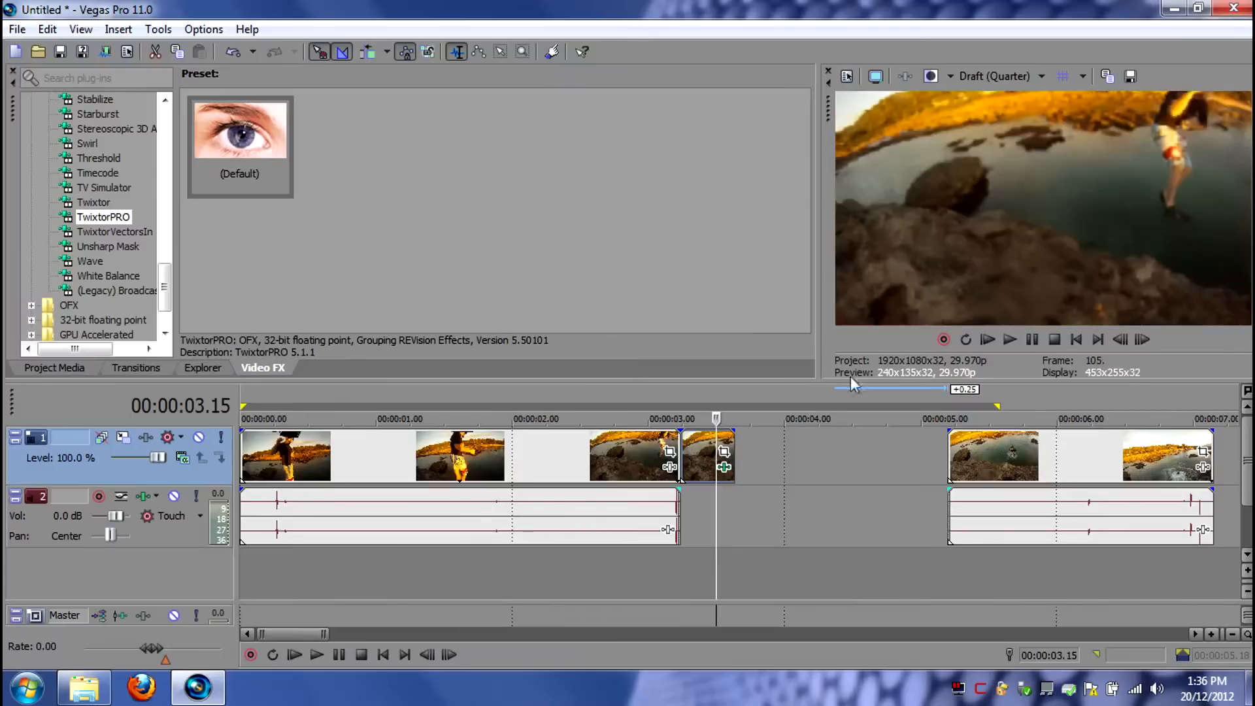
- Move the last segment to about 00:00:06.22 to leave more room after the middle subclip
scroll(998, 460, down, 2)
drag(848, 461, 988, 461)
drag(1005, 467, 782, 465)
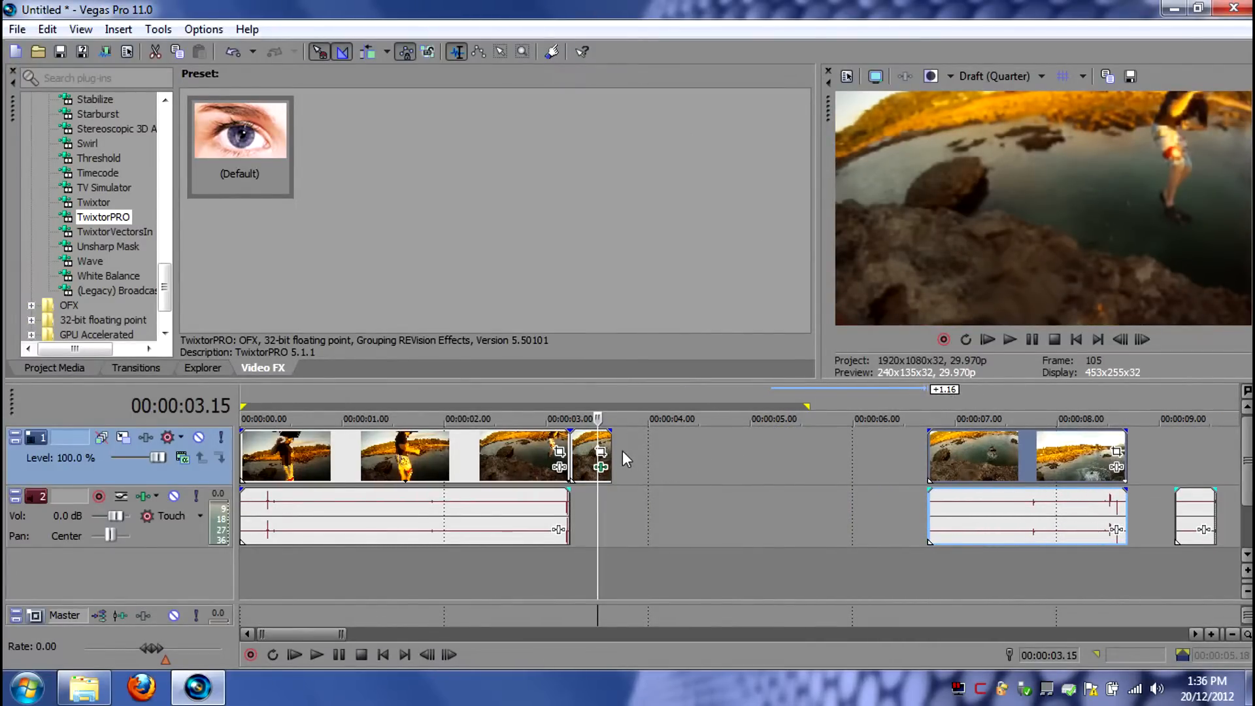
scroll(642, 461, up, 2)
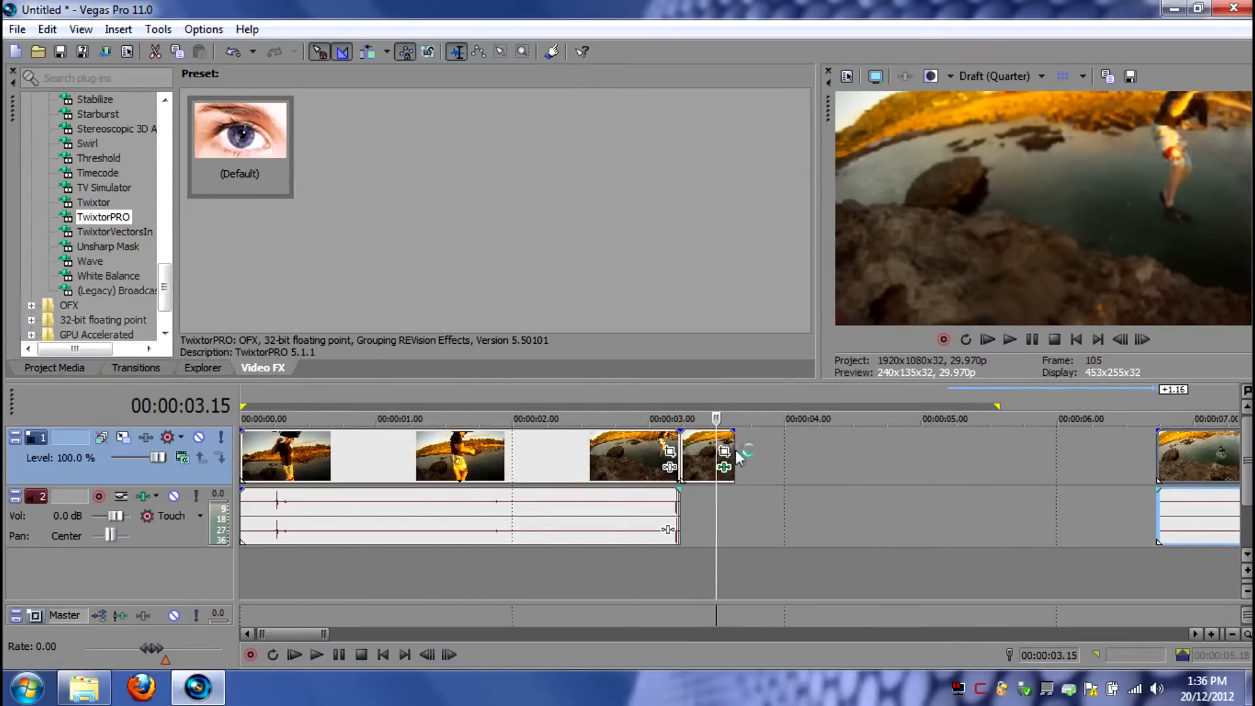
- Extend the slowed middle subclip to end at 00:00:07.19 and move the last segment to about 00:00:08
drag(736, 451, 1193, 458)
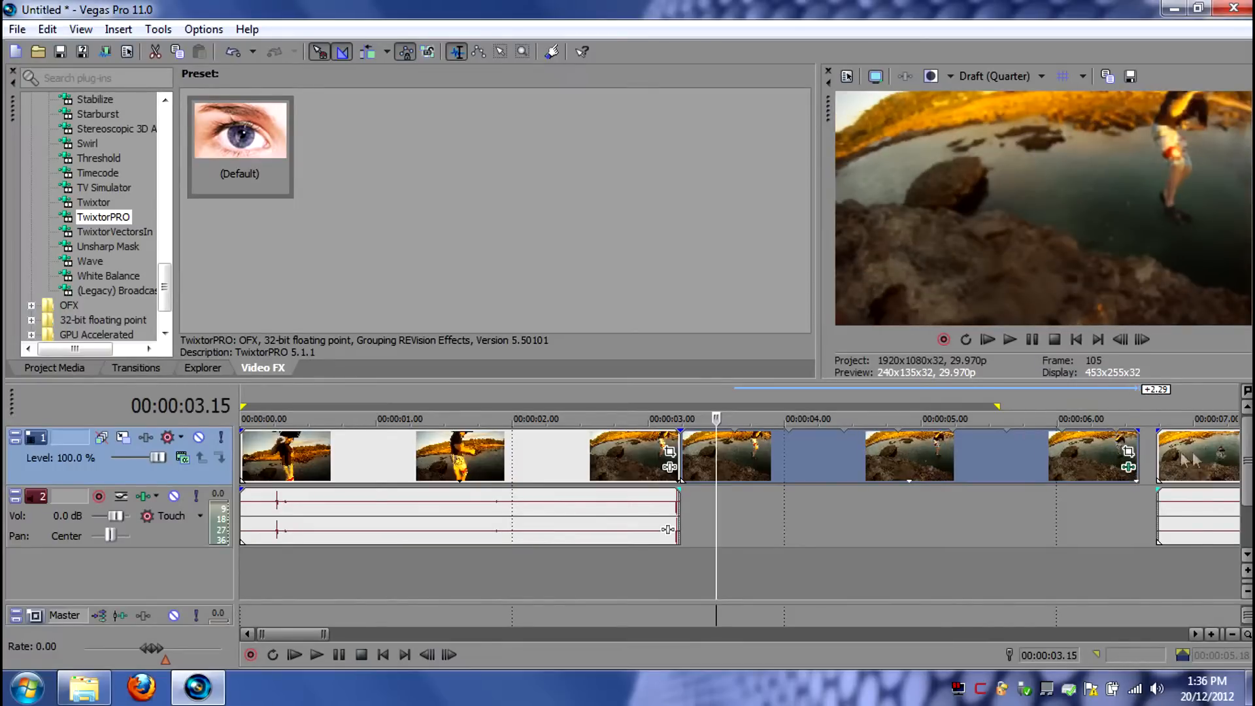
scroll(1191, 458, down, 1)
drag(744, 461, 870, 461)
drag(689, 447, 770, 449)
drag(879, 454, 850, 462)
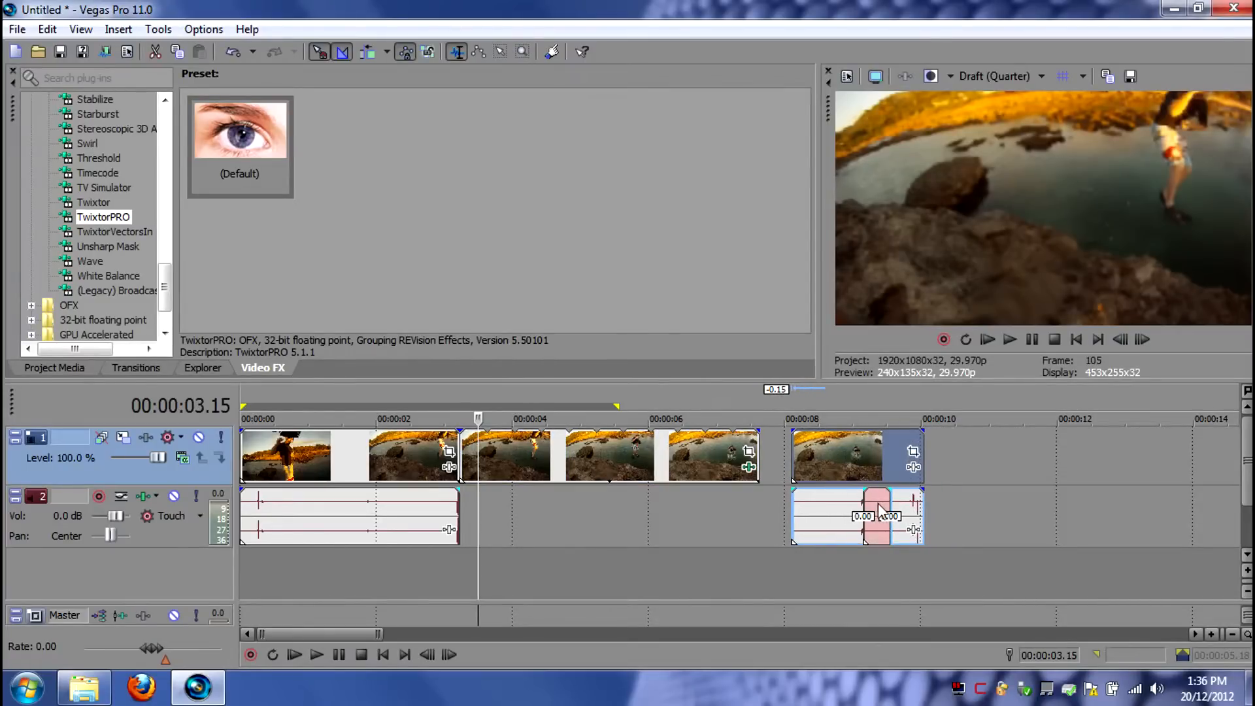
- Move the middle segment's detached audio clear of the last segment, to about 00:00:10.20
drag(877, 503, 987, 496)
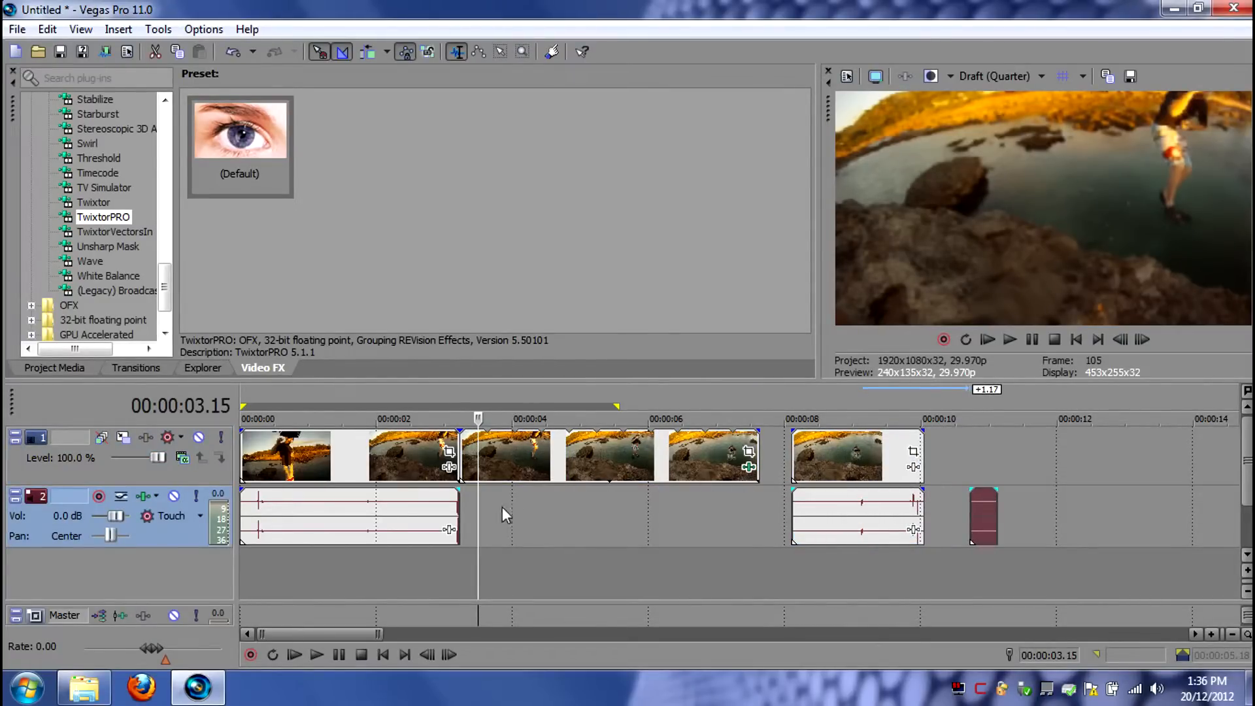
scroll(540, 520, up, 3)
scroll(803, 520, down, 1)
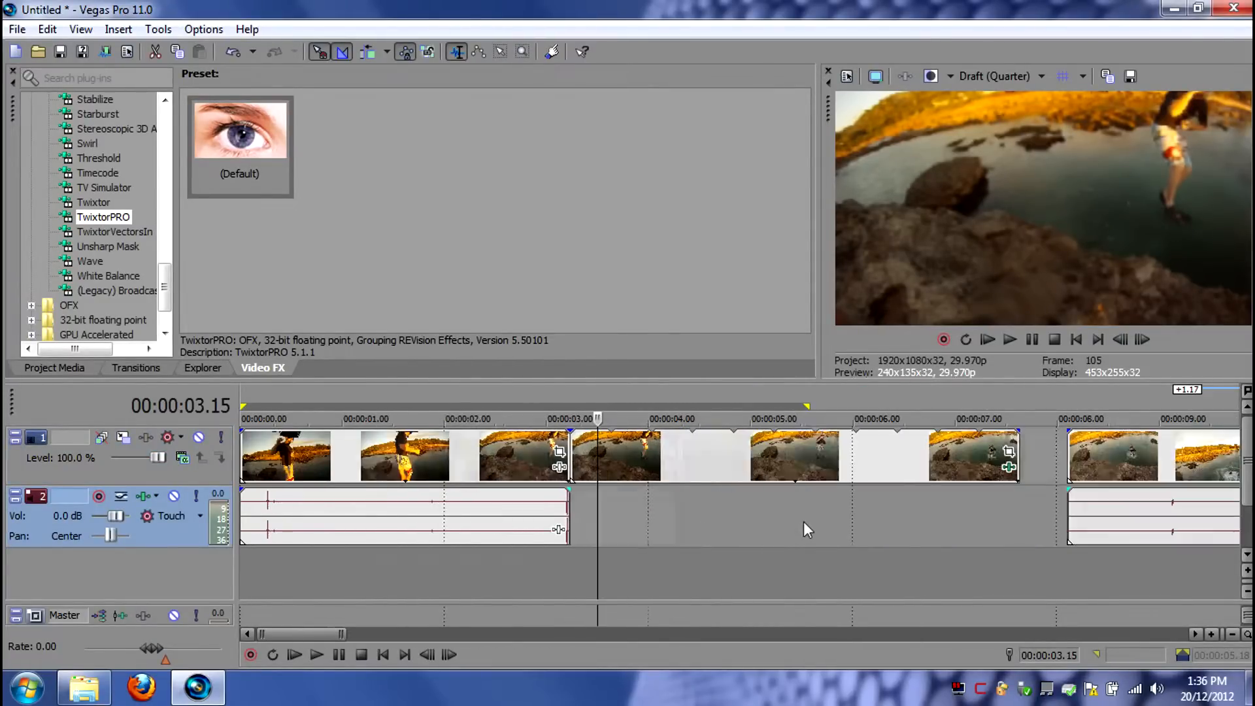
- Split the slowed middle subclip at 00:00:06.27, on the frame where the jumper reaches the water
double_click(719, 463)
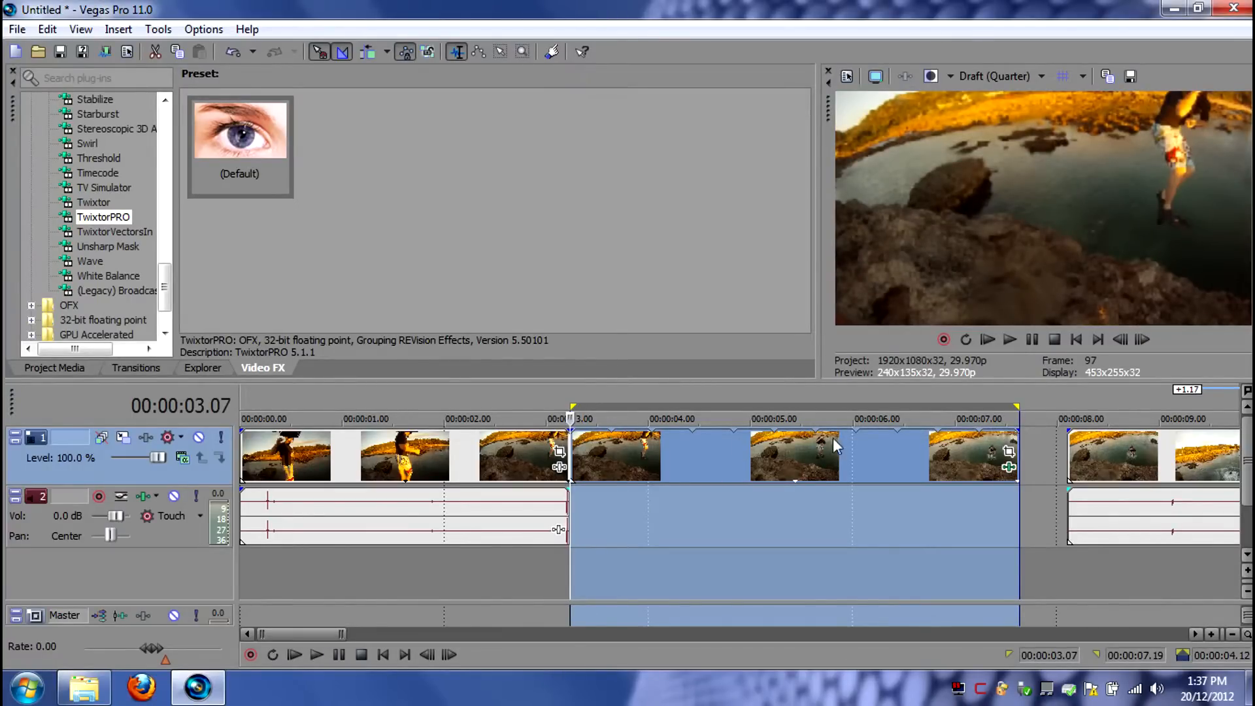
click(969, 453)
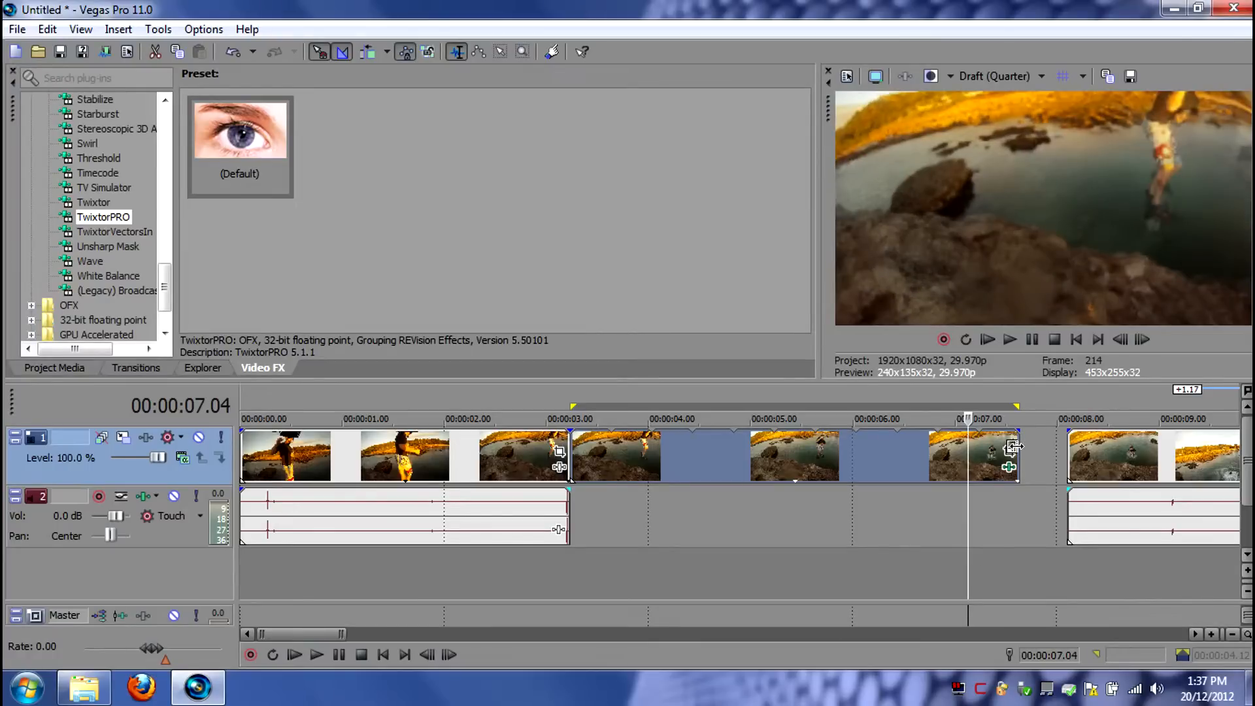
click(907, 466)
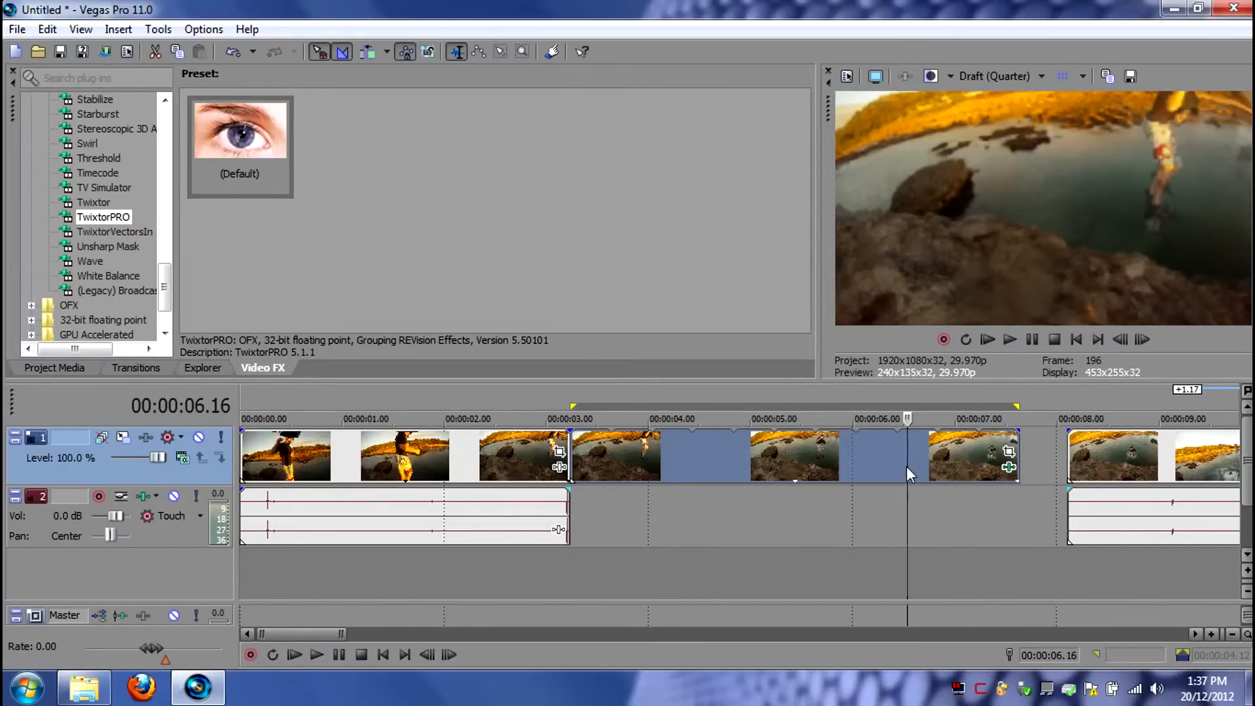
key(Left)
key(Left)
key(Left)
key(Right)
key(Right)
key(Right)
key(Right)
key(Right)
key(Right)
key(Right)
key(Right)
key(Right)
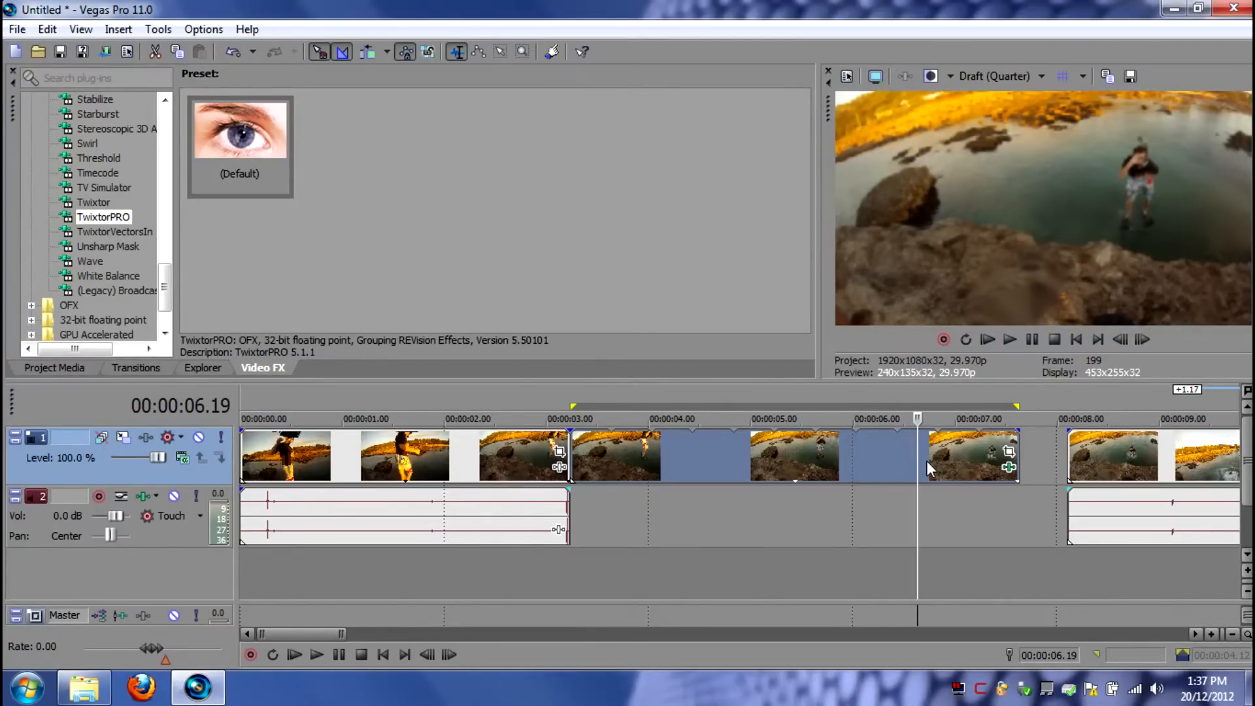
key(Right)
key(Right)
key(Right)
key(Right)
key(Right)
key(Right)
key(Right)
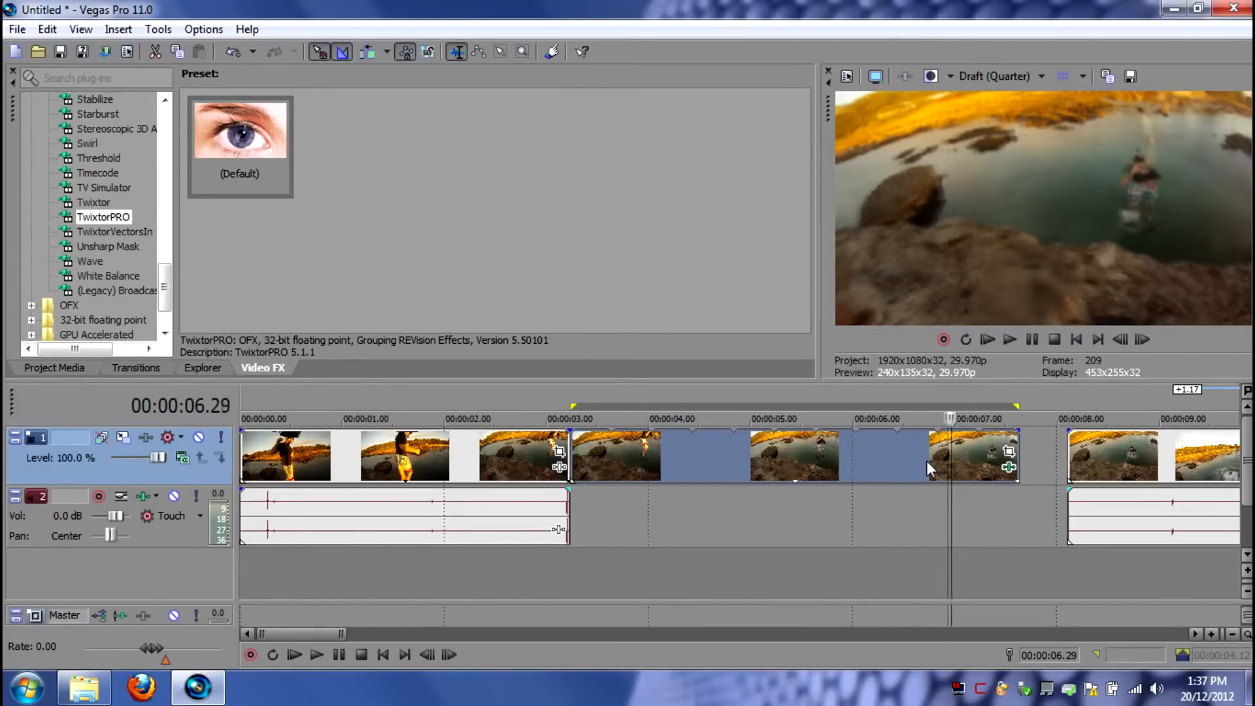
key(Right)
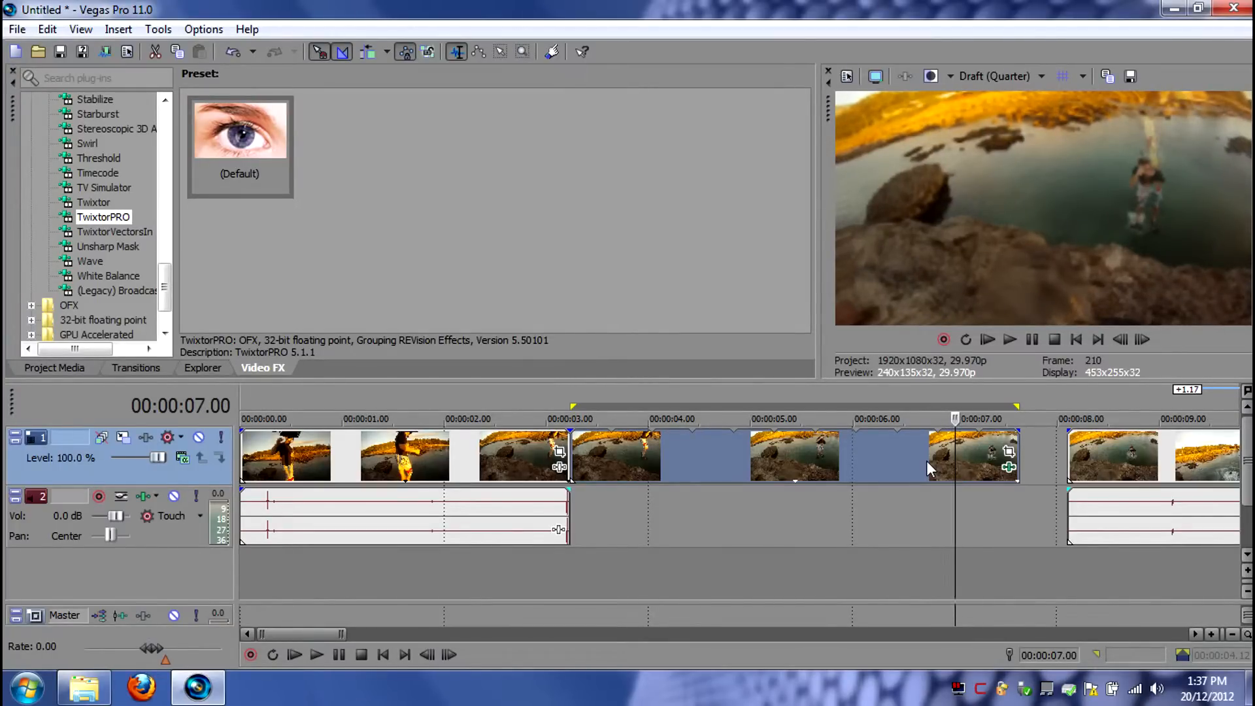
key(Left)
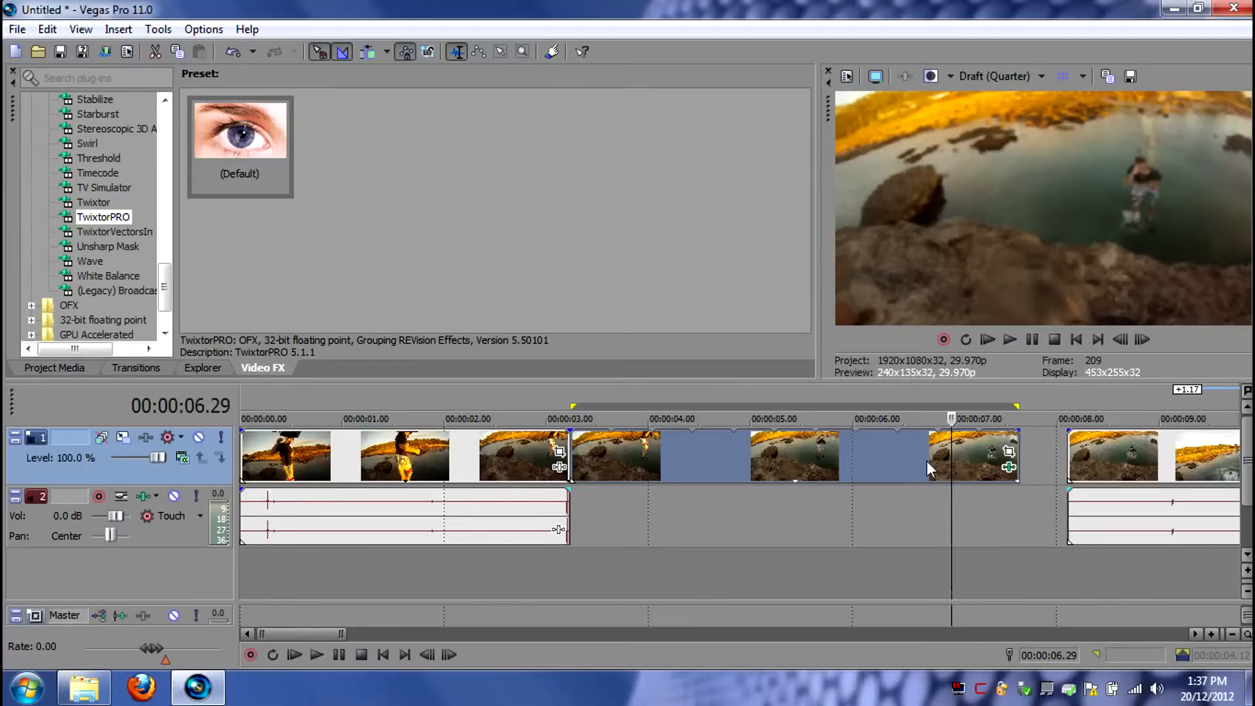
key(Left)
key(Left)
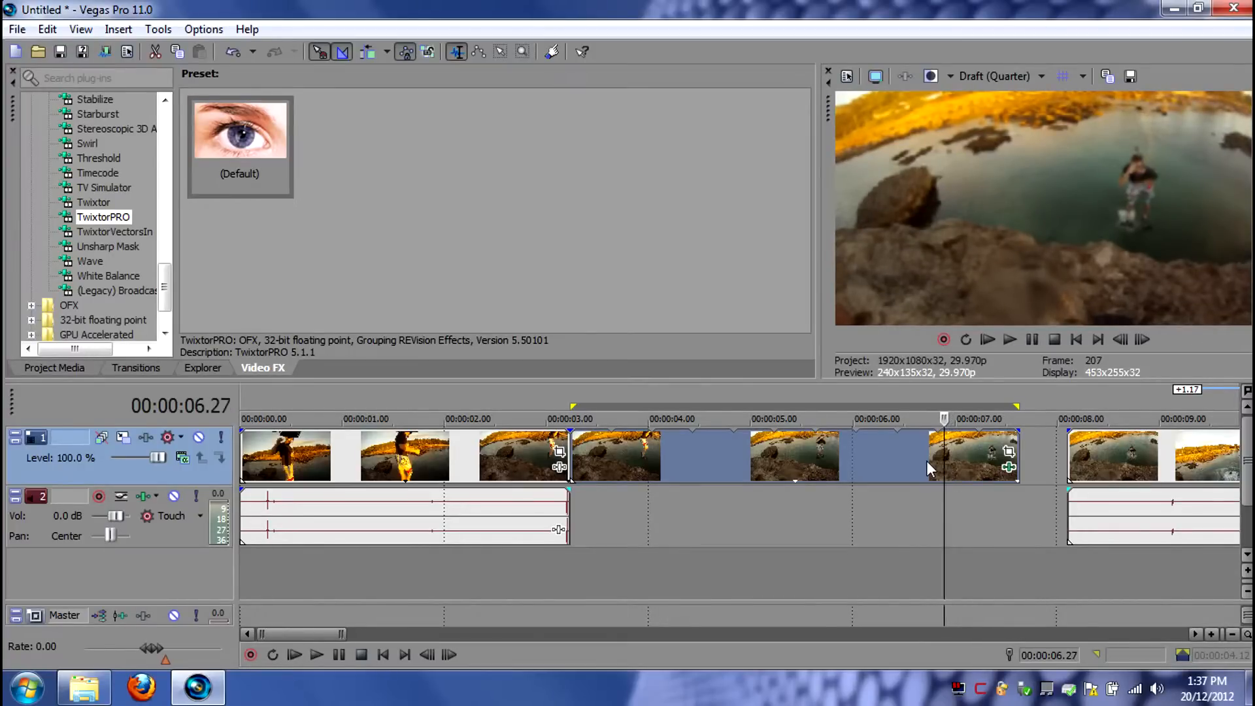
key(Left)
key(Right)
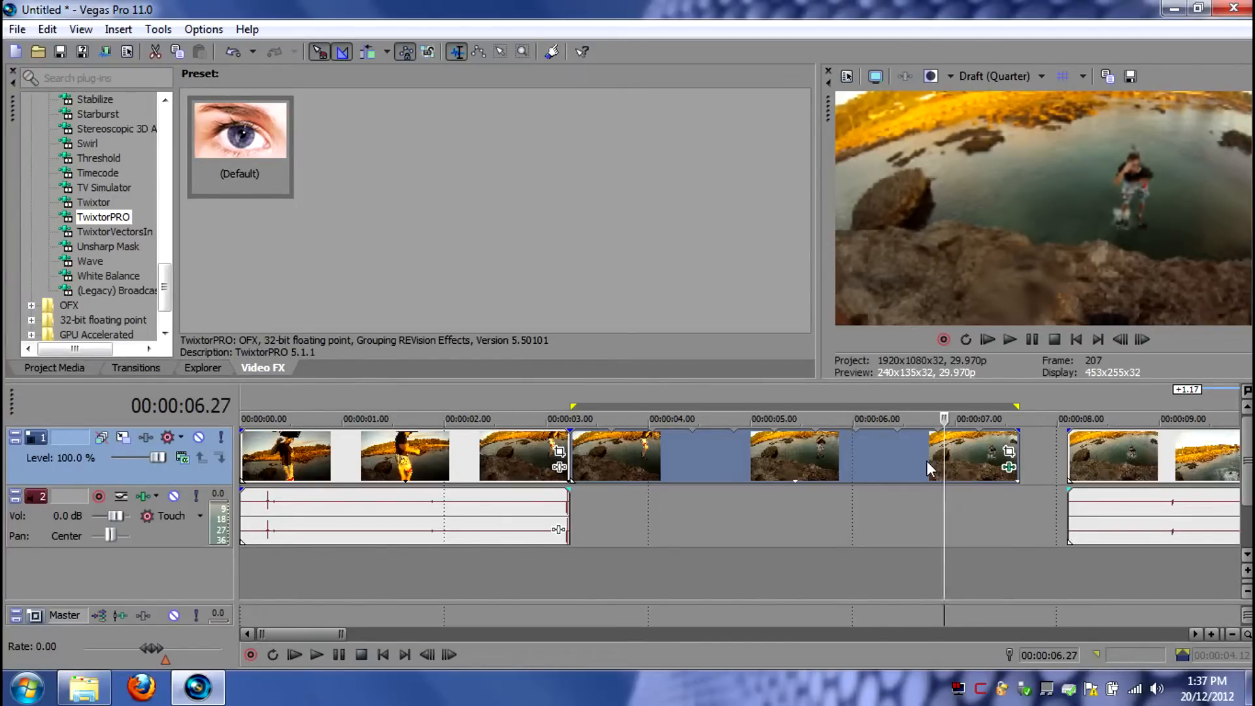
key(s)
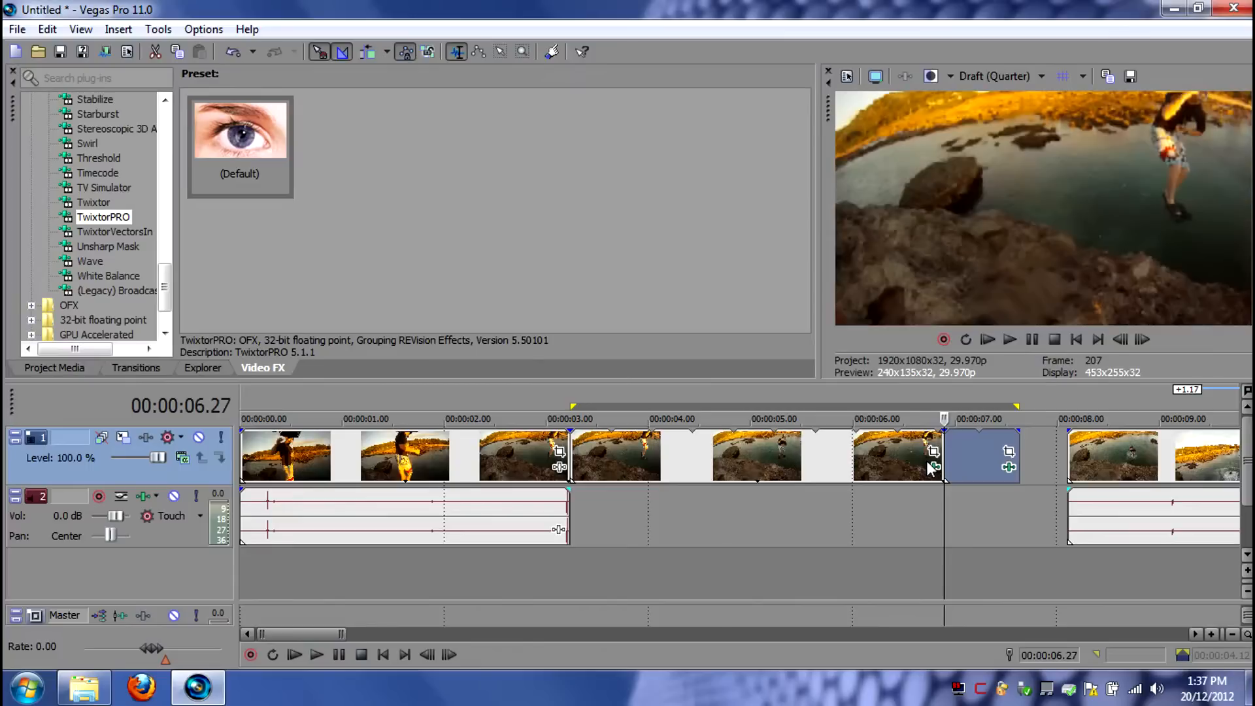
- Delete the leftover piece after the split and move the last segment directly against the slowed subclip at 00:00:06.27
click(974, 460)
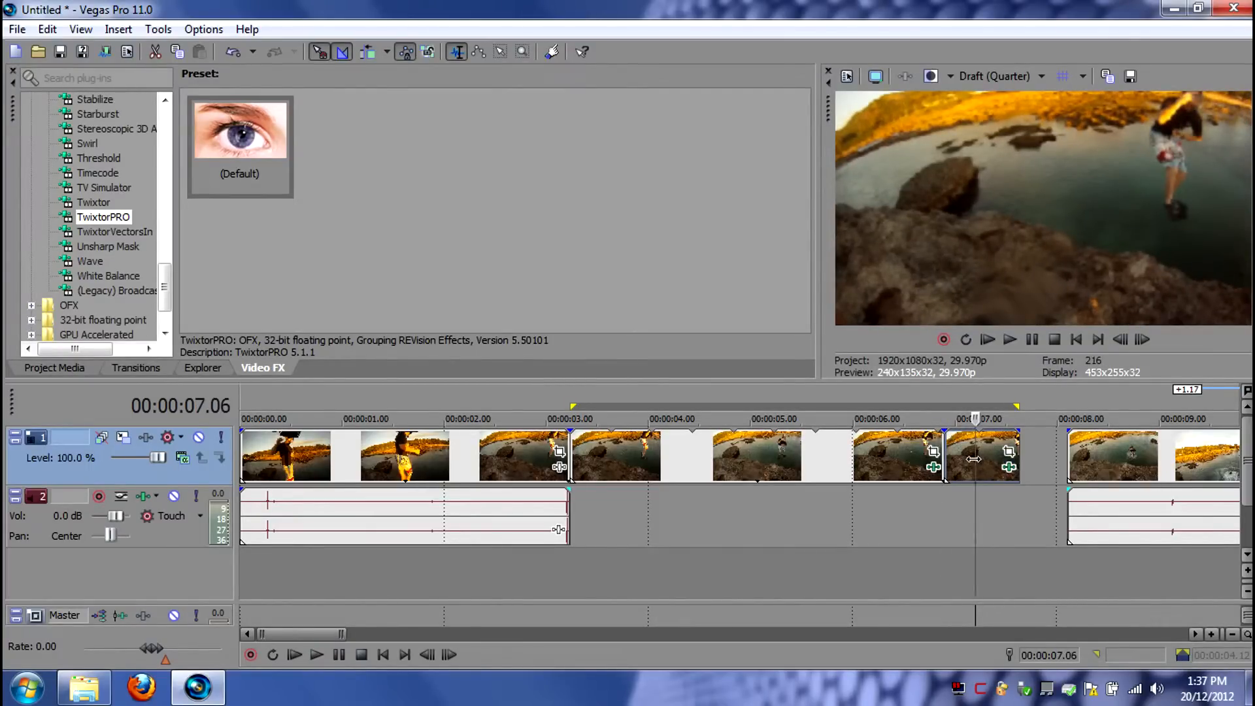
key(Delete)
drag(1129, 466, 1018, 459)
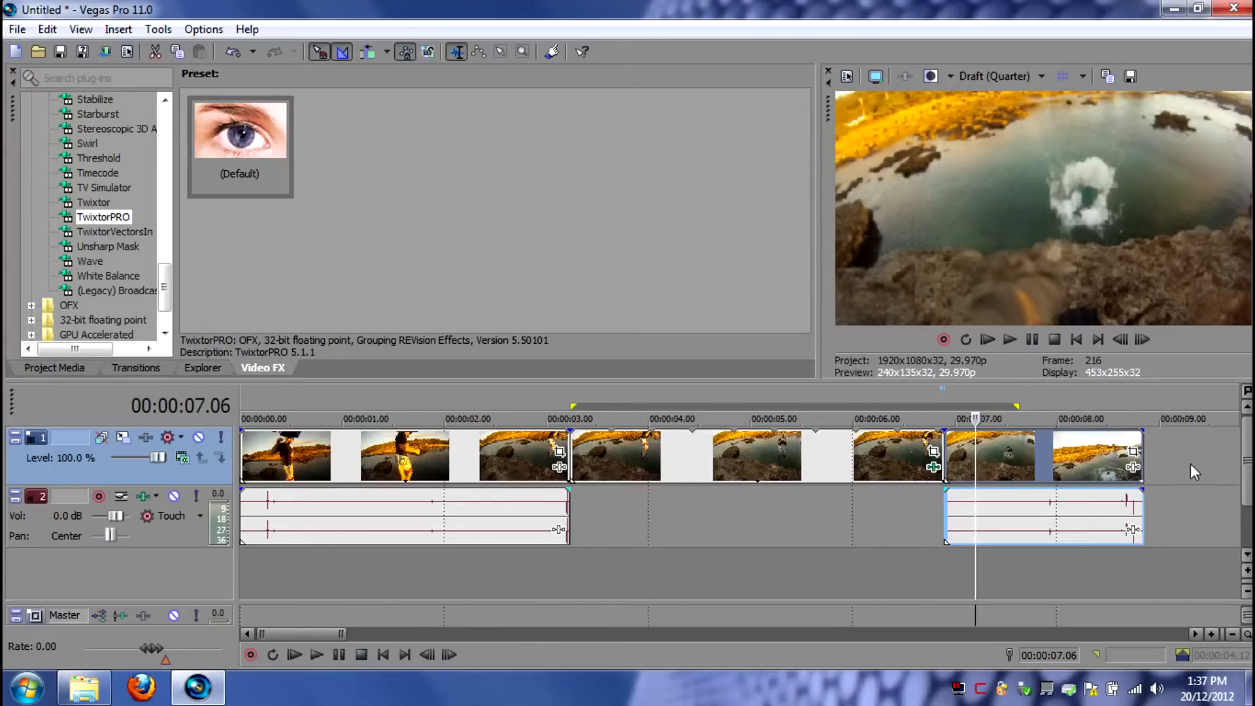
click(1182, 465)
scroll(1131, 470, down, 3)
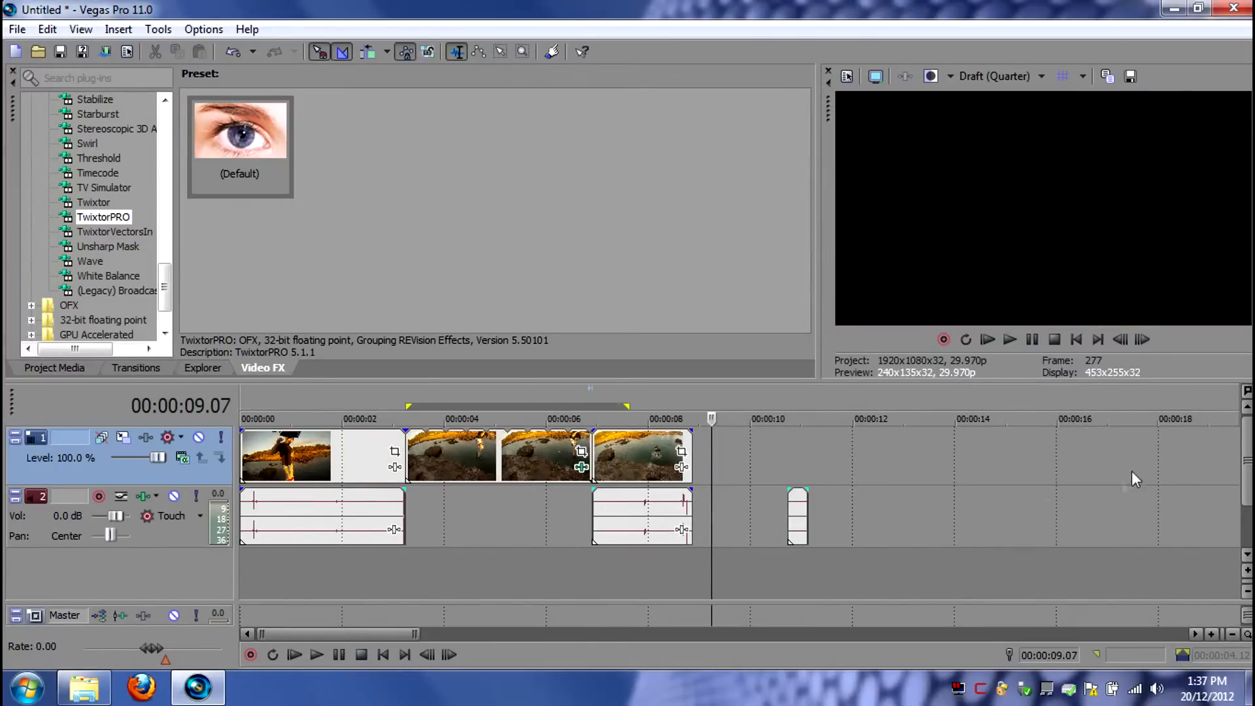
- Set the loop region from 00:00:00.00 to 00:00:08.26 and play back the whole edited sequence
double_click(527, 405)
key(ctrl+a)
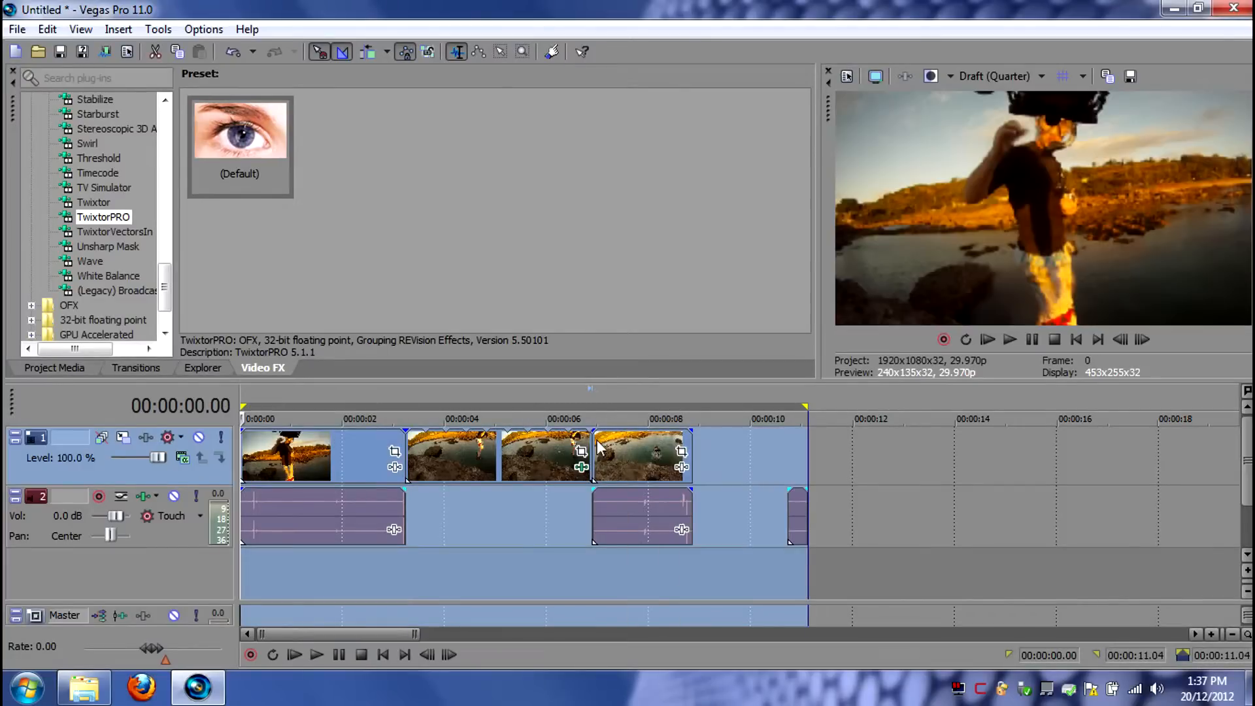
drag(797, 410, 693, 410)
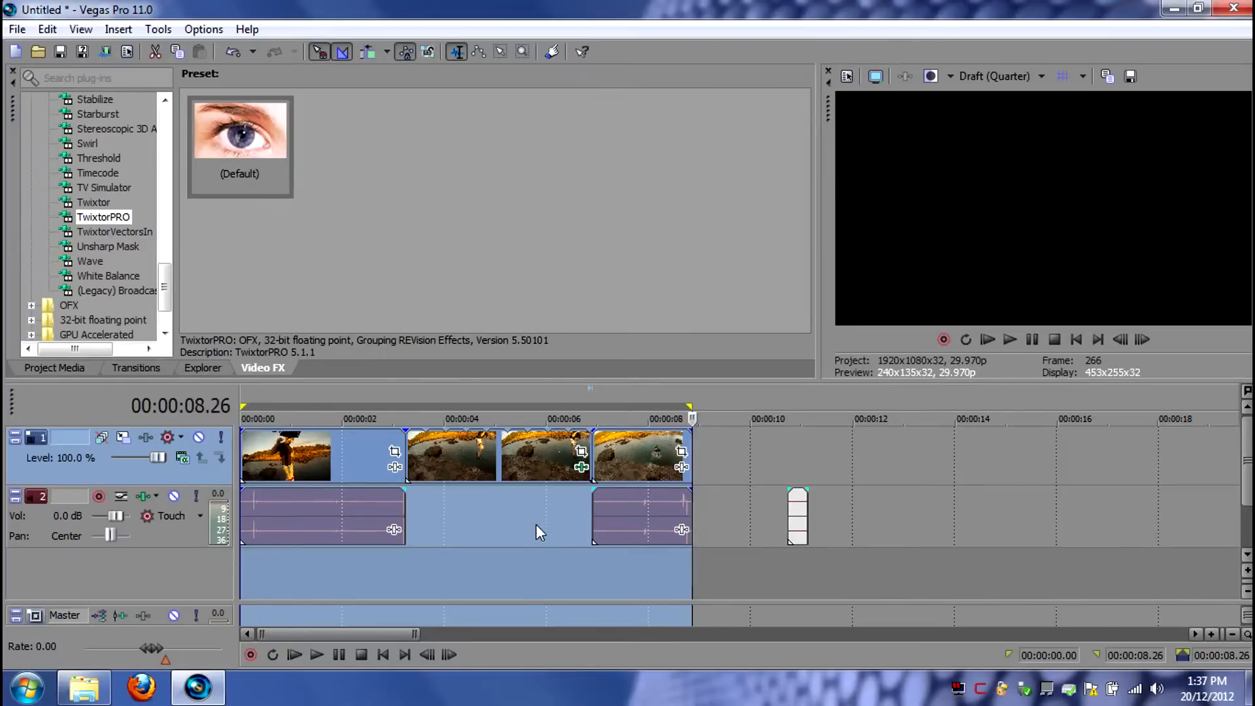
key(w)
key(space)
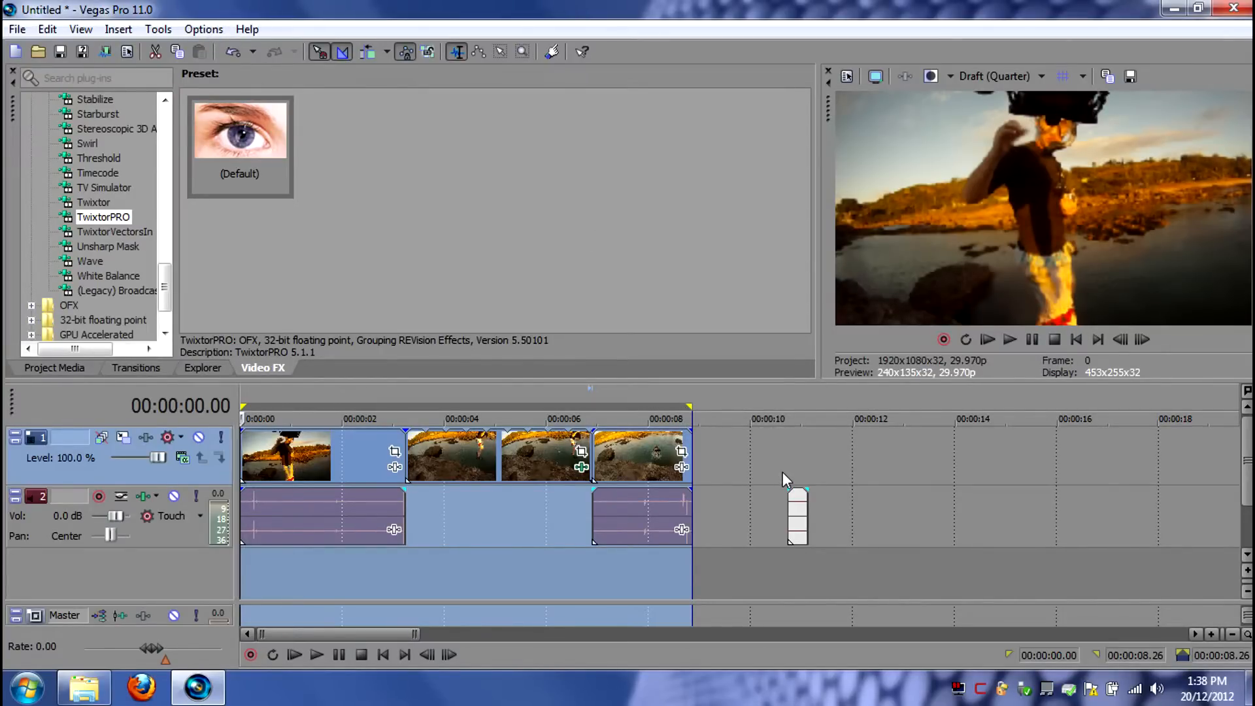
key(space)
- Place the short detached audio directly after the first audio segment and time-stretch it to end at about 00:00:04.25
click(492, 513)
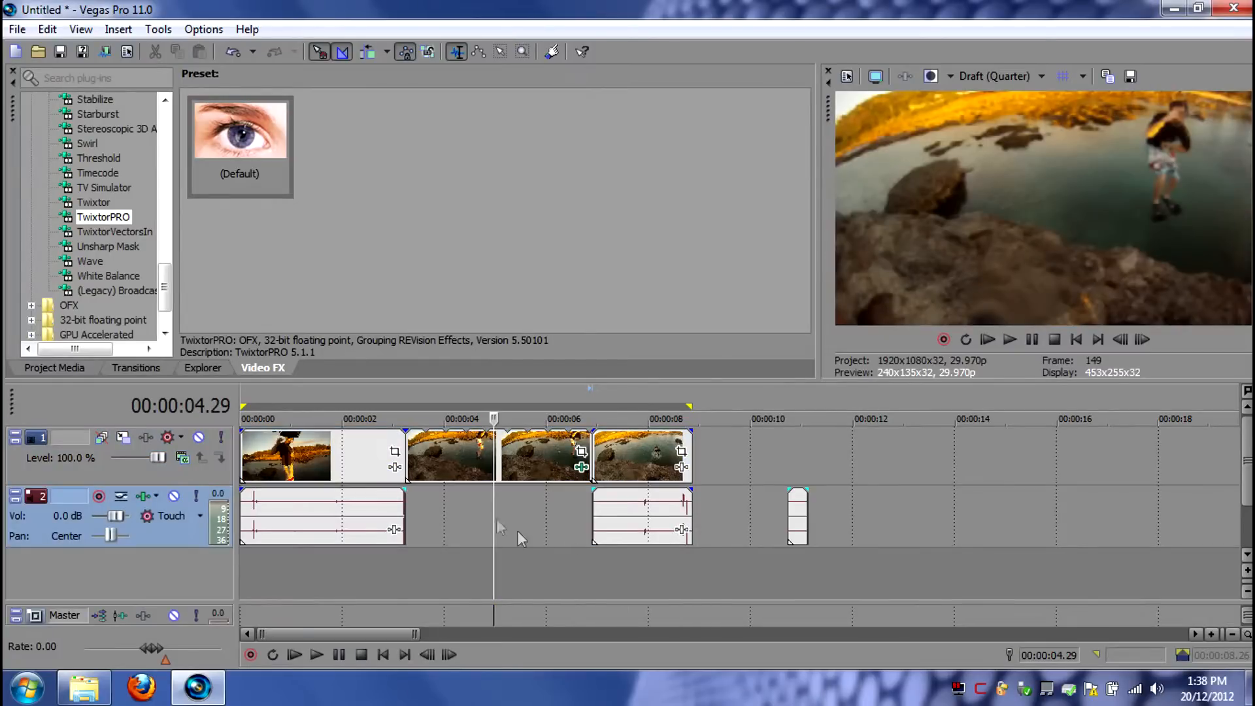
drag(801, 529, 431, 516)
click(430, 516)
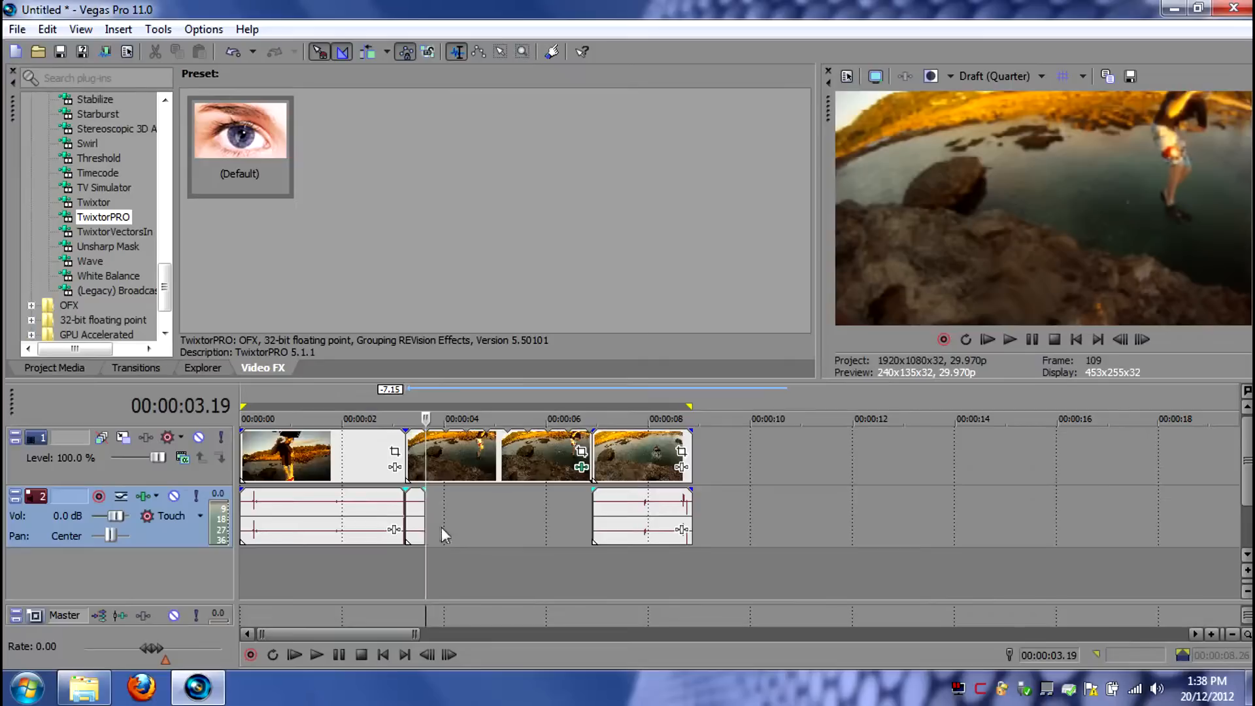
scroll(451, 530, up, 3)
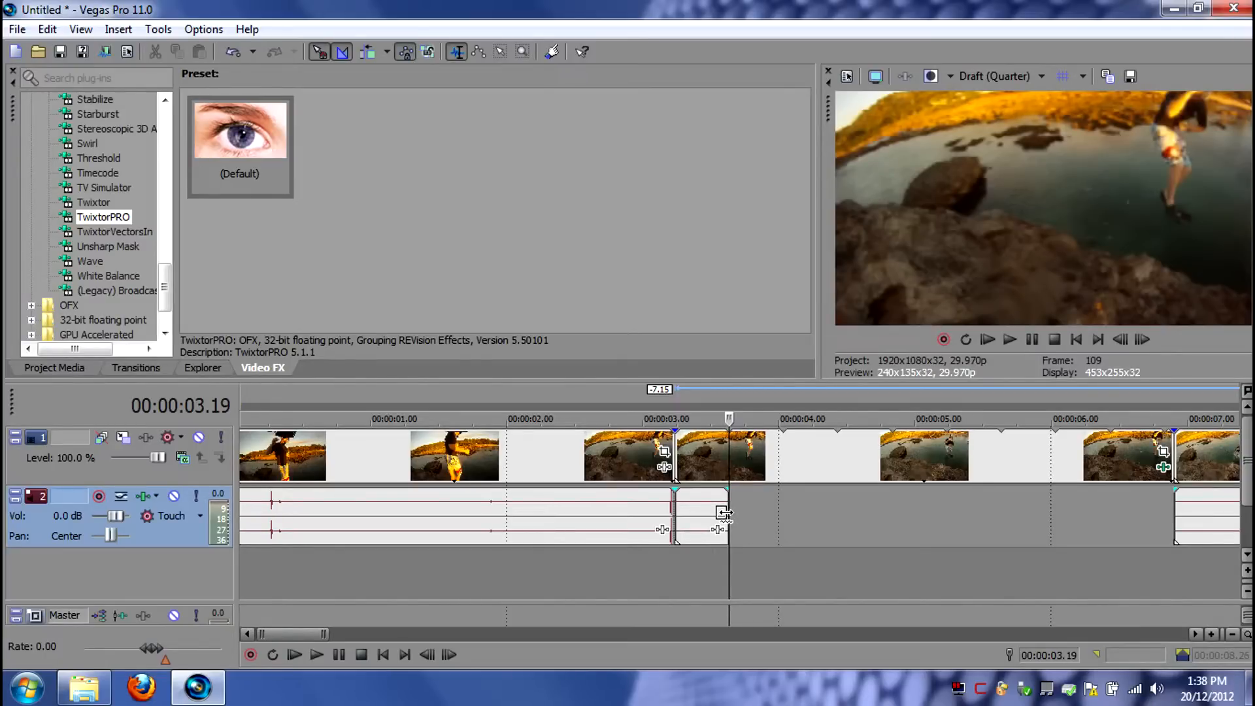
drag(725, 513, 890, 529)
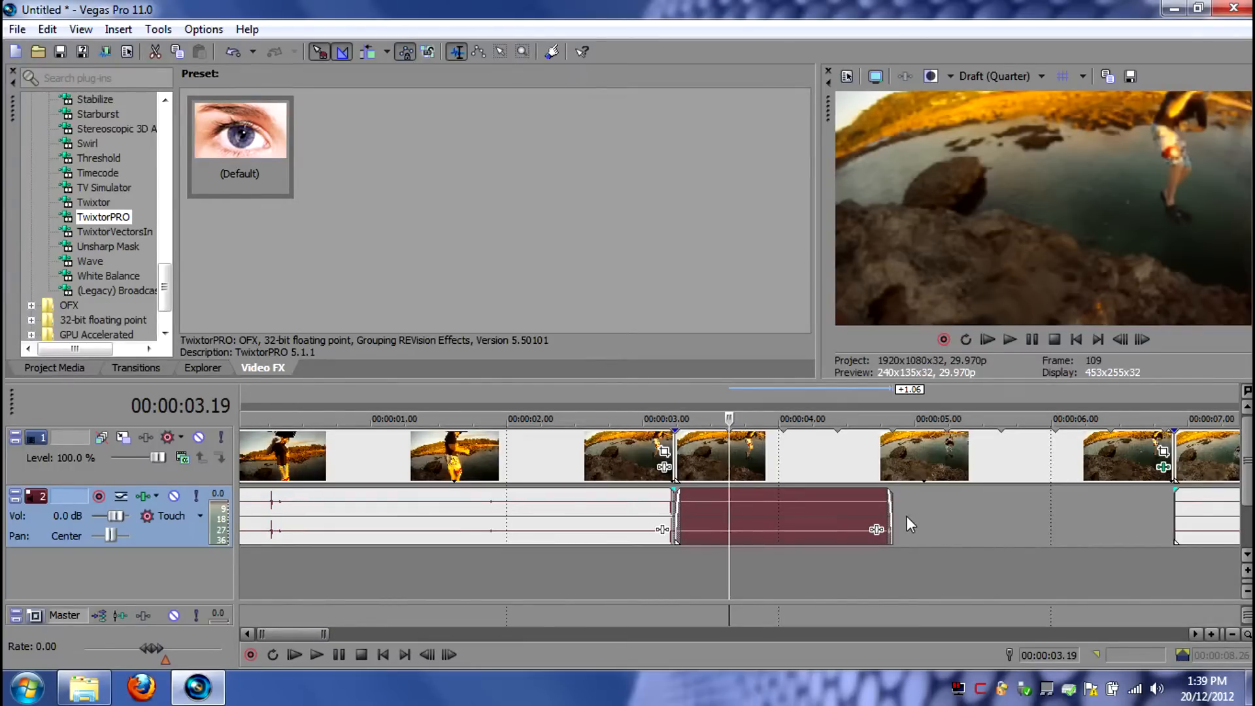
scroll(991, 519, down, 2)
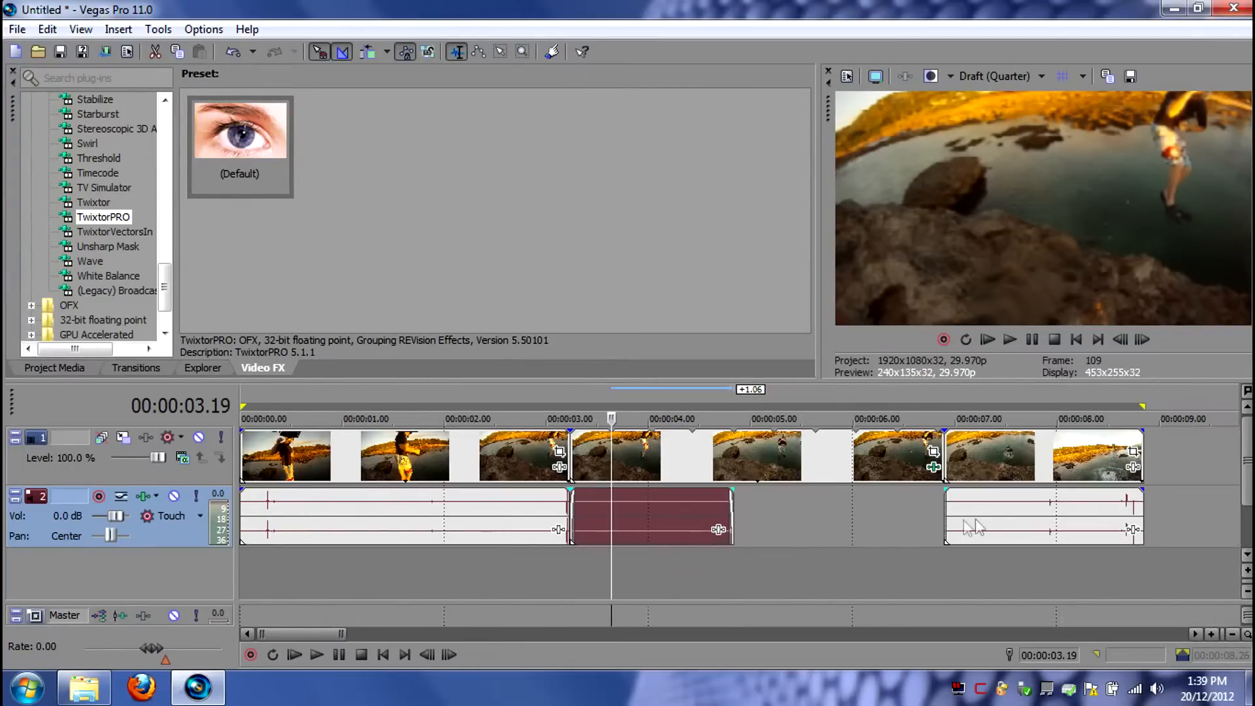
scroll(848, 503, down, 2)
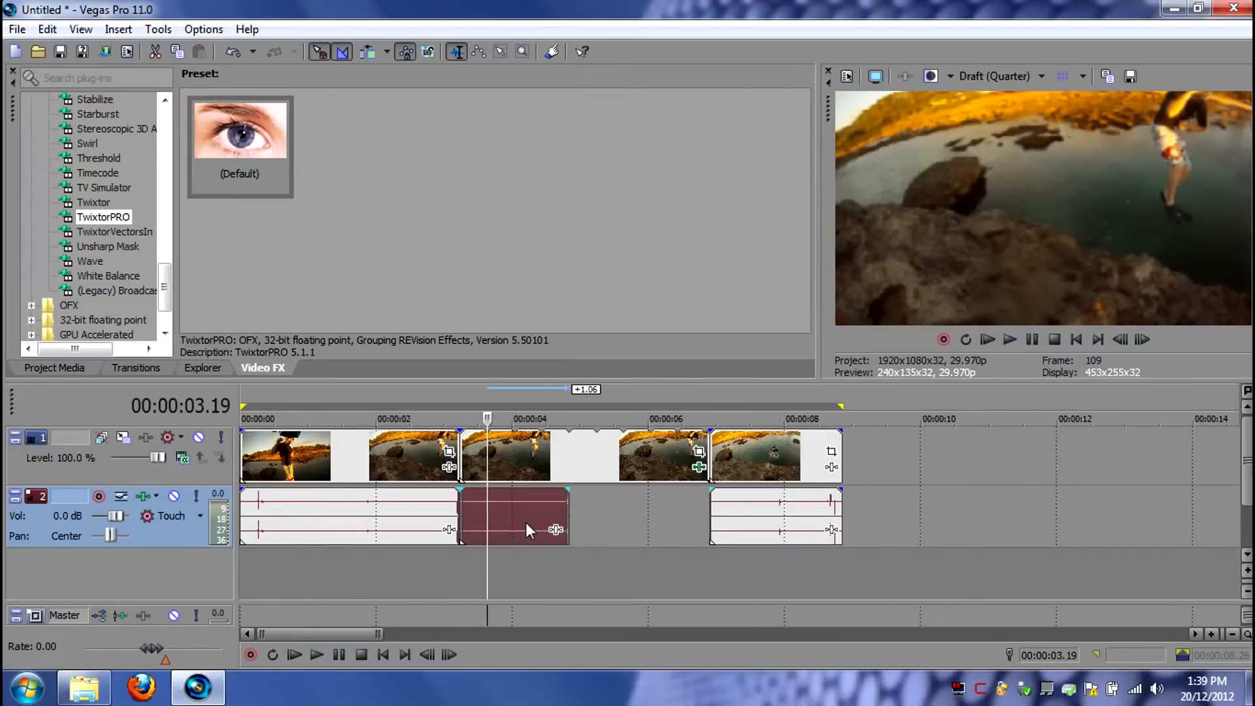
- Move the stretched audio to 00:00:09.23 and render only that region as Untitled.mp4 with the R5 template
drag(512, 513, 955, 536)
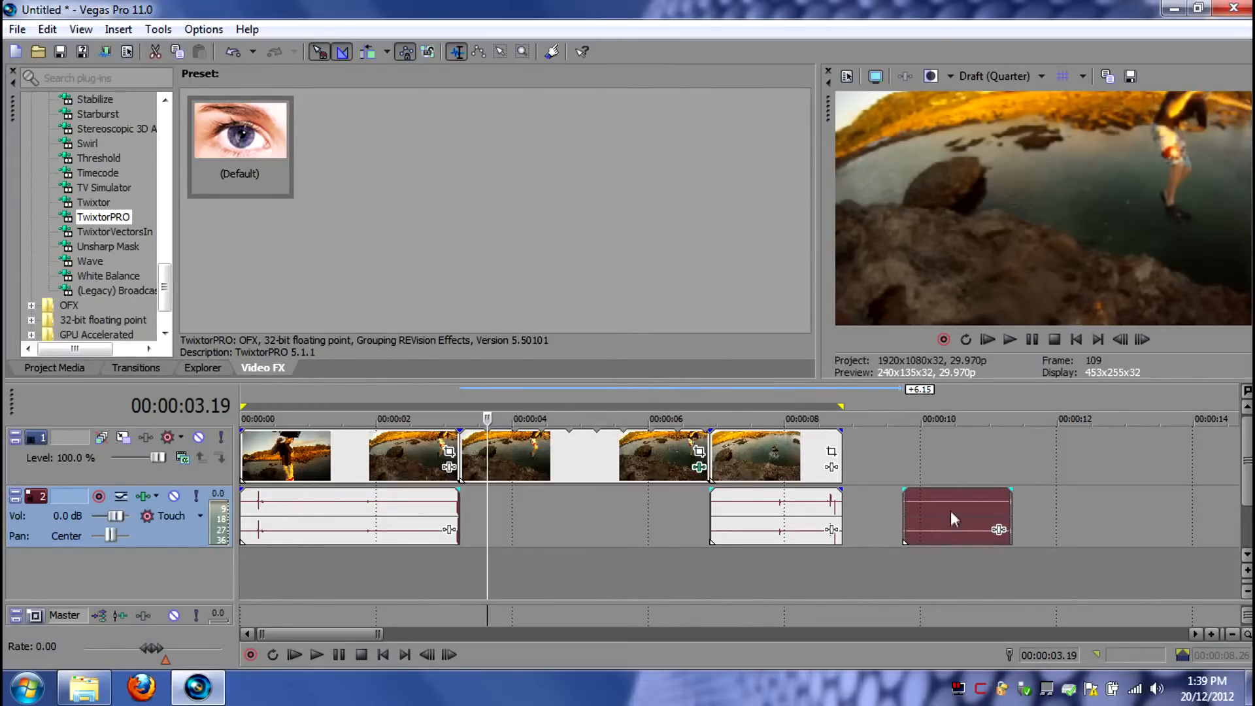
double_click(950, 510)
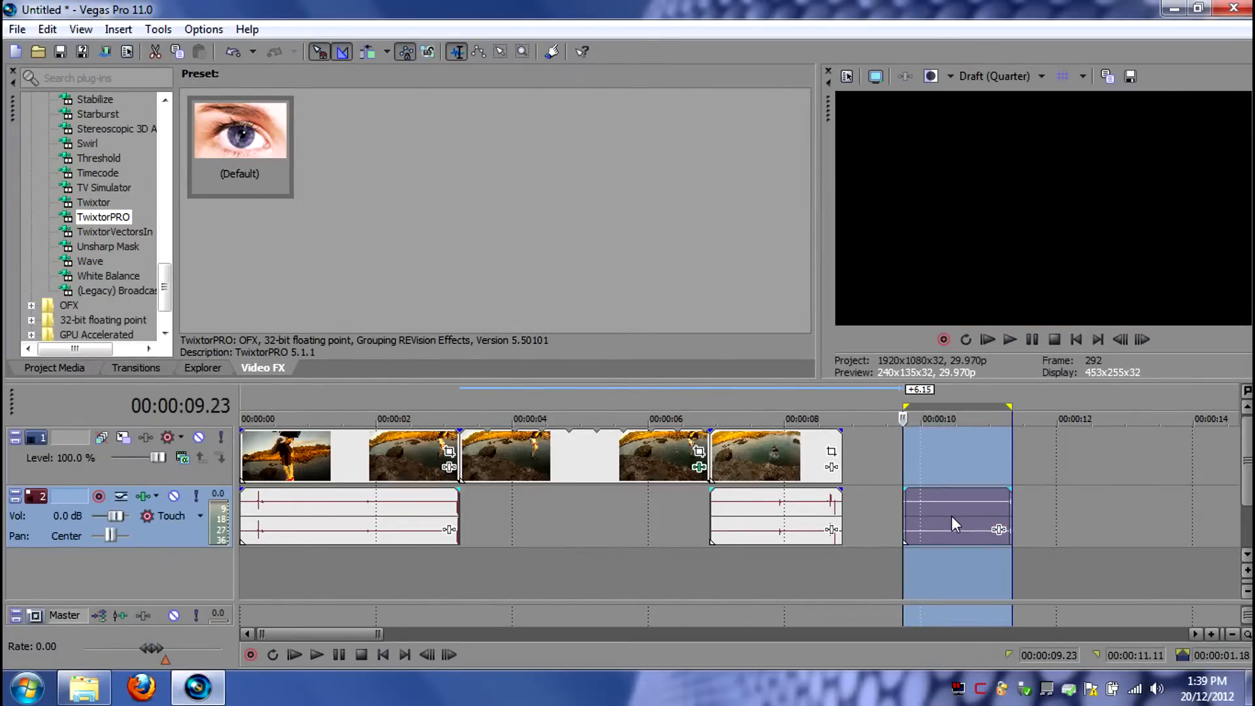
click(17, 29)
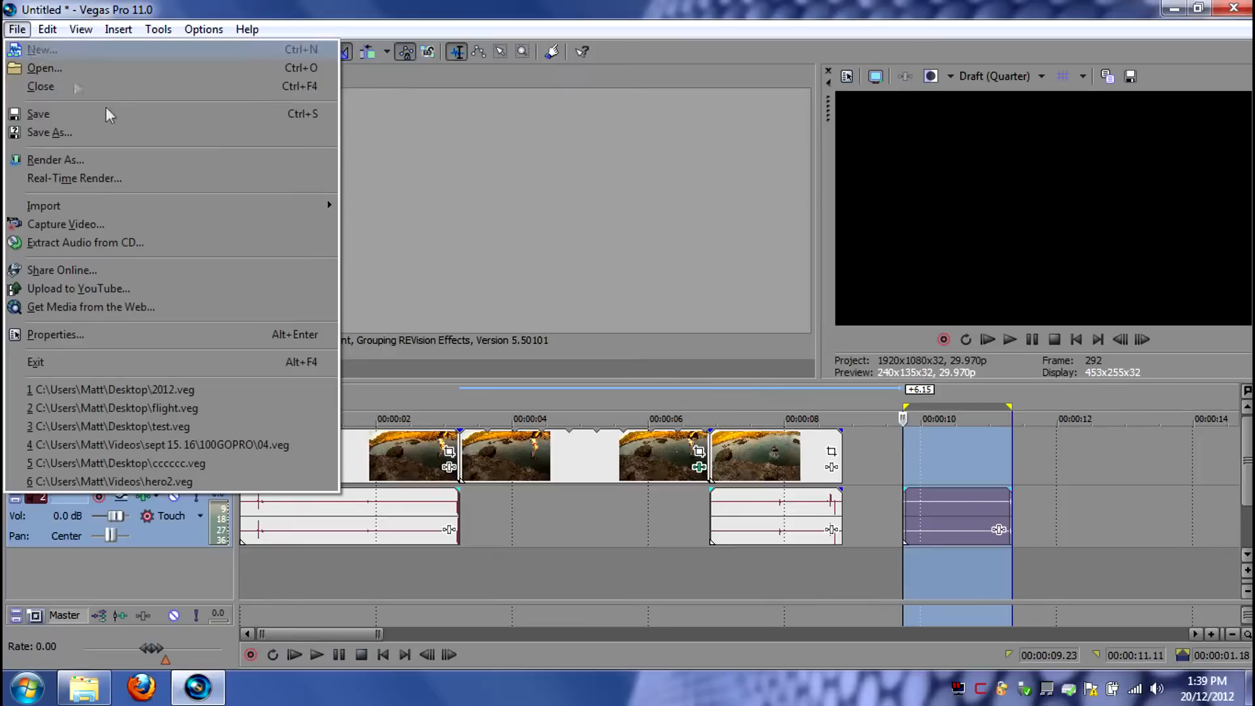
click(56, 161)
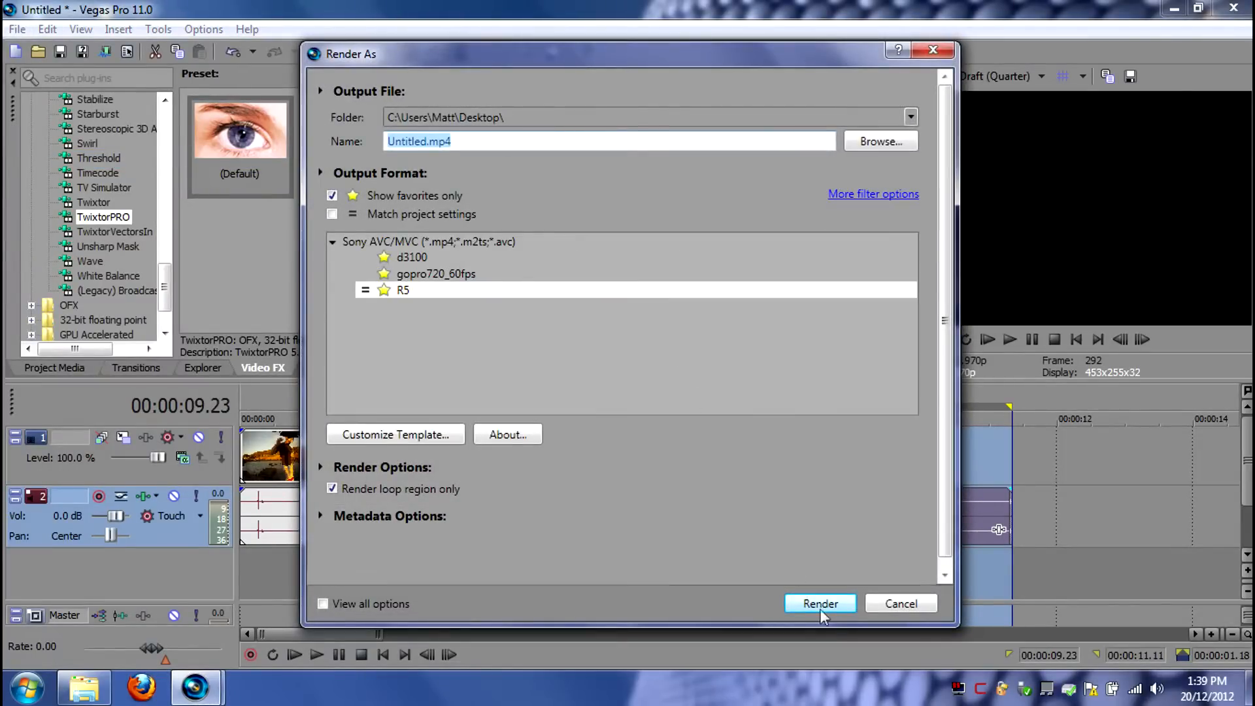
click(817, 604)
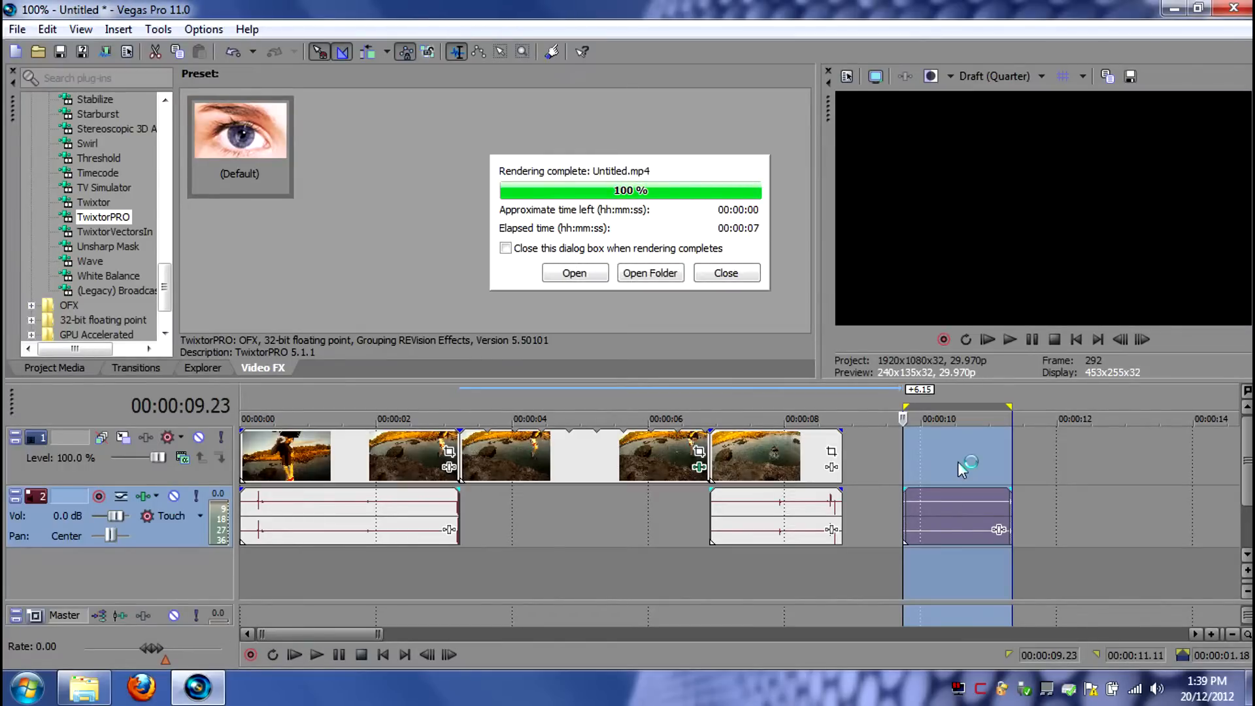
click(715, 281)
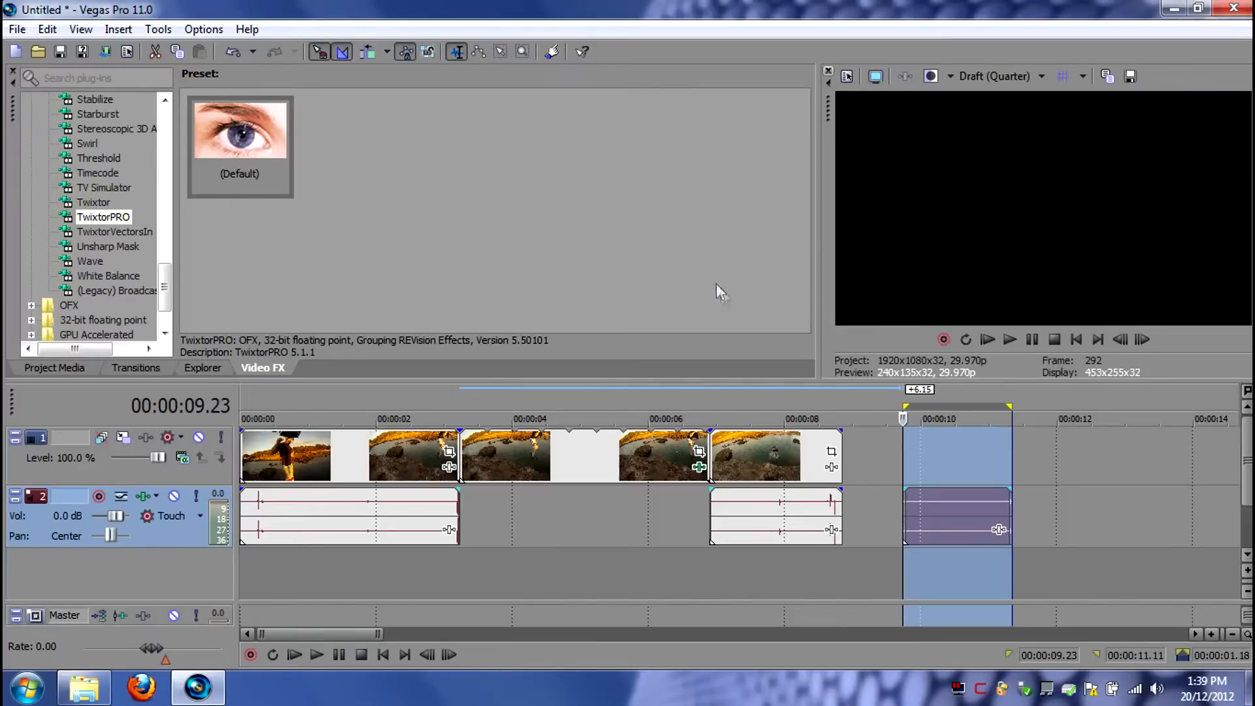
- Delete the stretched audio event and add the rendered Untitled.mp4 to the timeline at about 00:00:09.16
click(1049, 489)
click(938, 501)
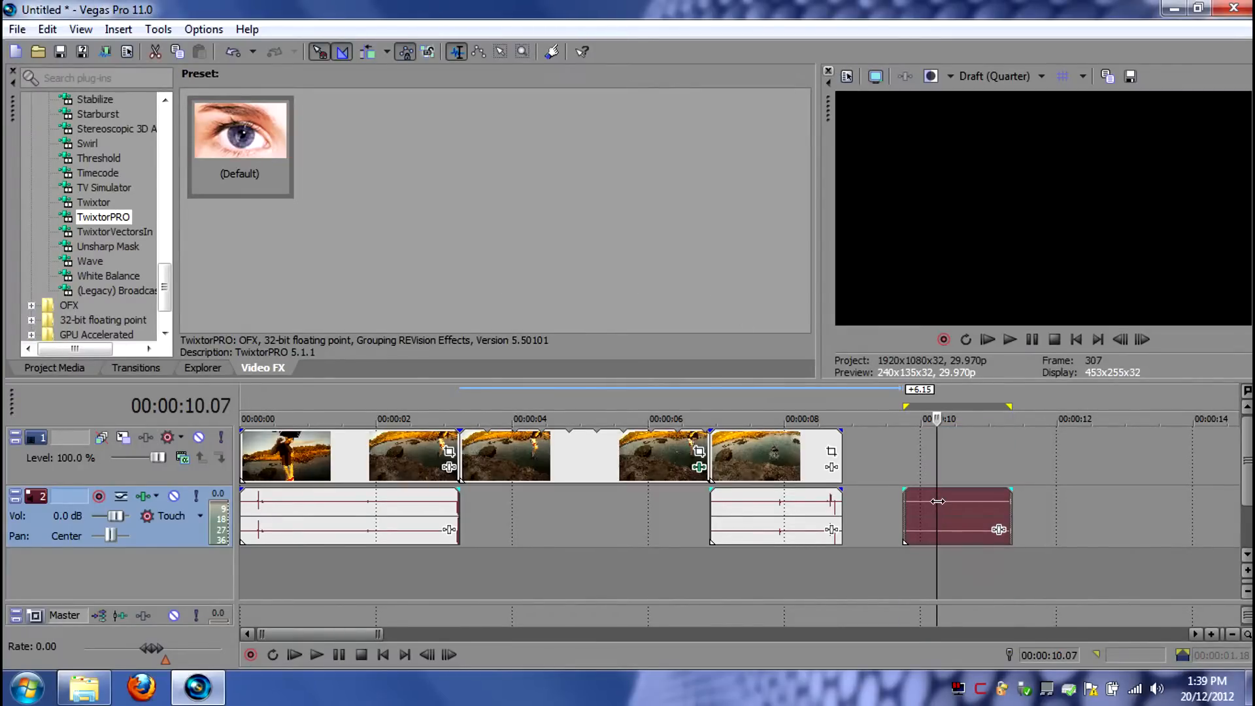
key(Delete)
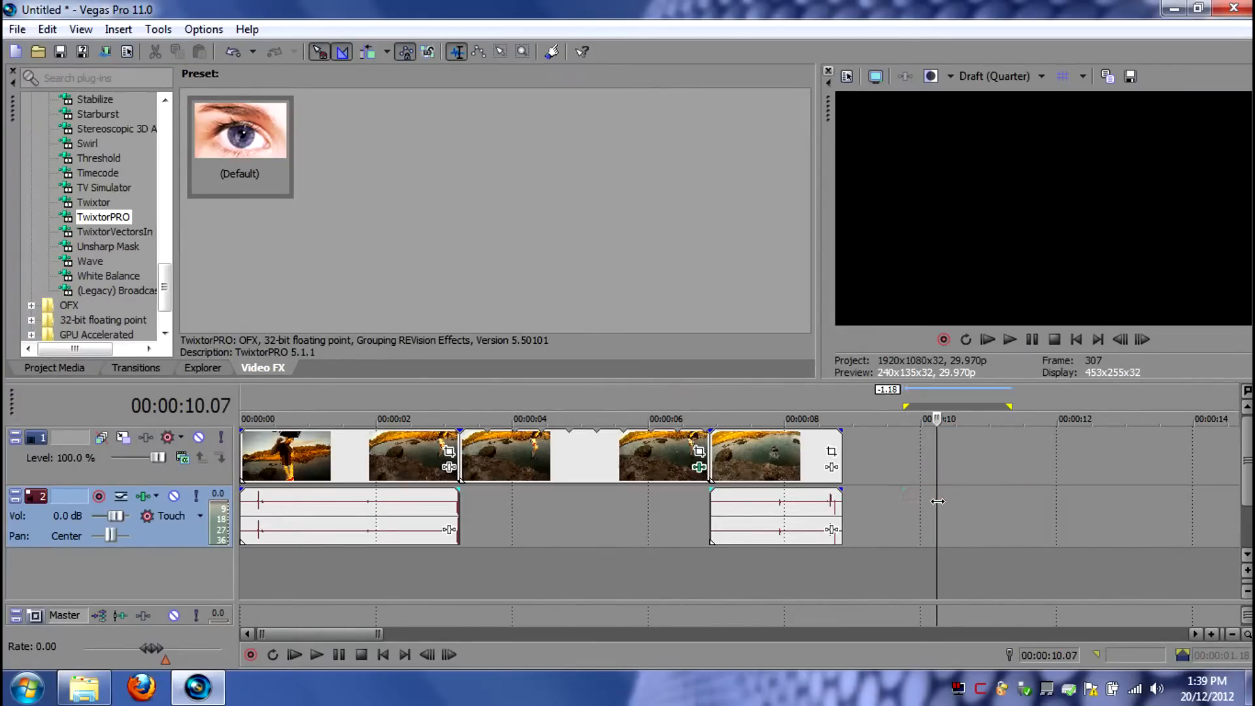
click(1181, 12)
drag(38, 210, 915, 523)
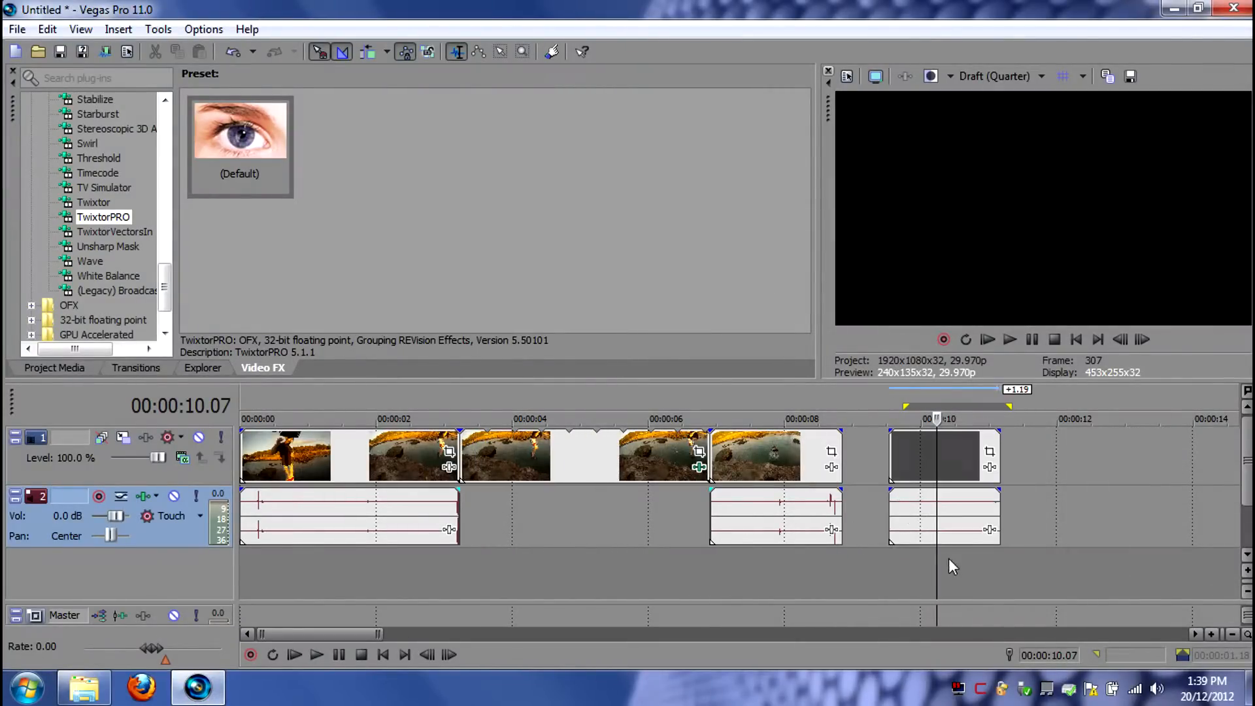
- Separate the rendered clip's black video from its audio and delete only the video event, keeping the audio
click(909, 451)
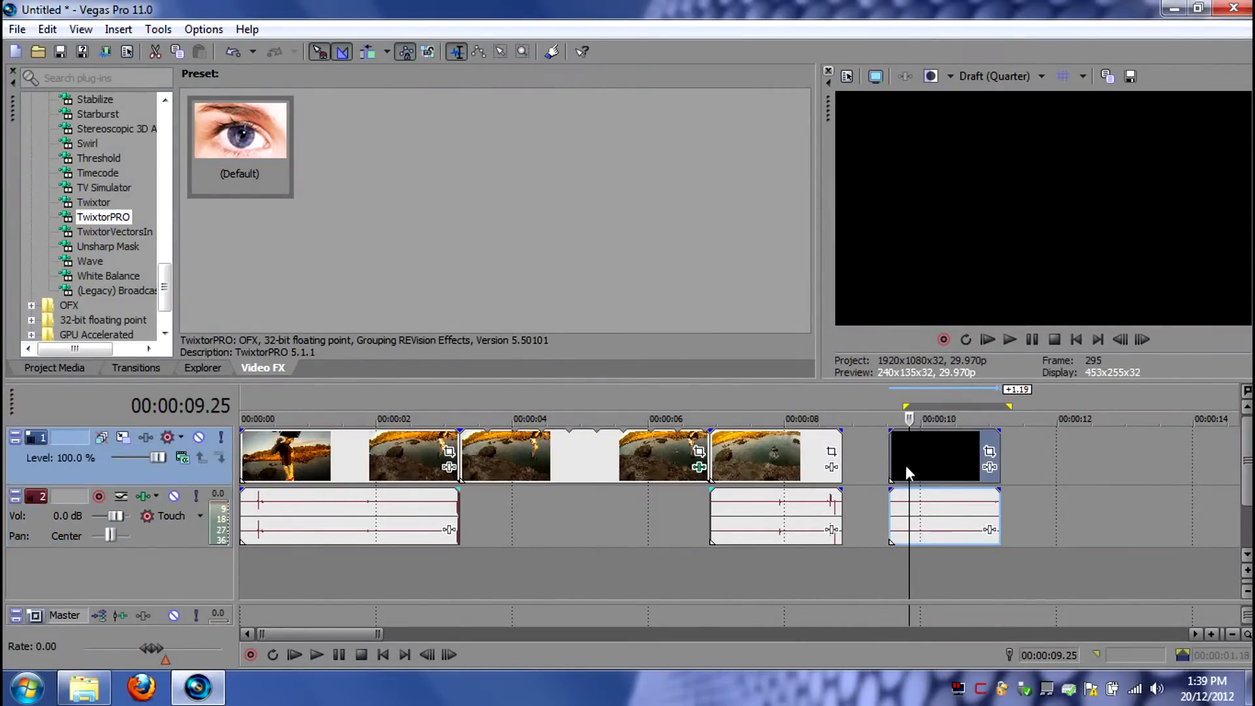
click(1027, 507)
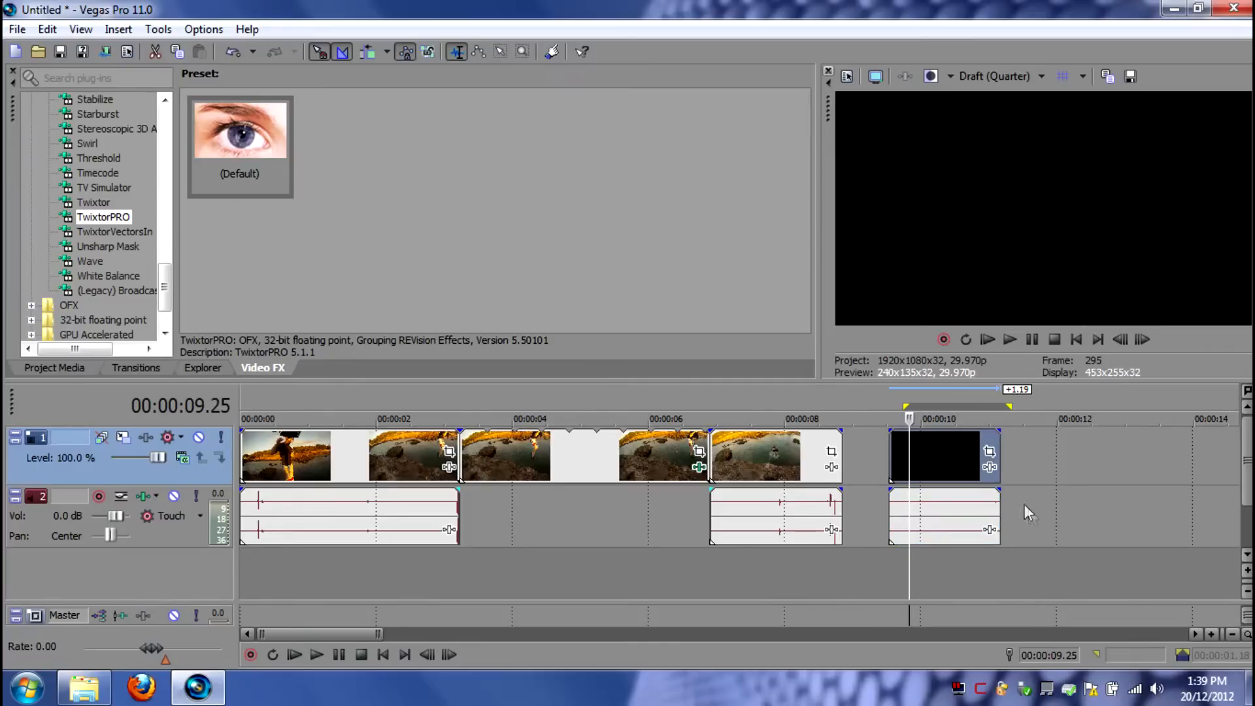
click(937, 455)
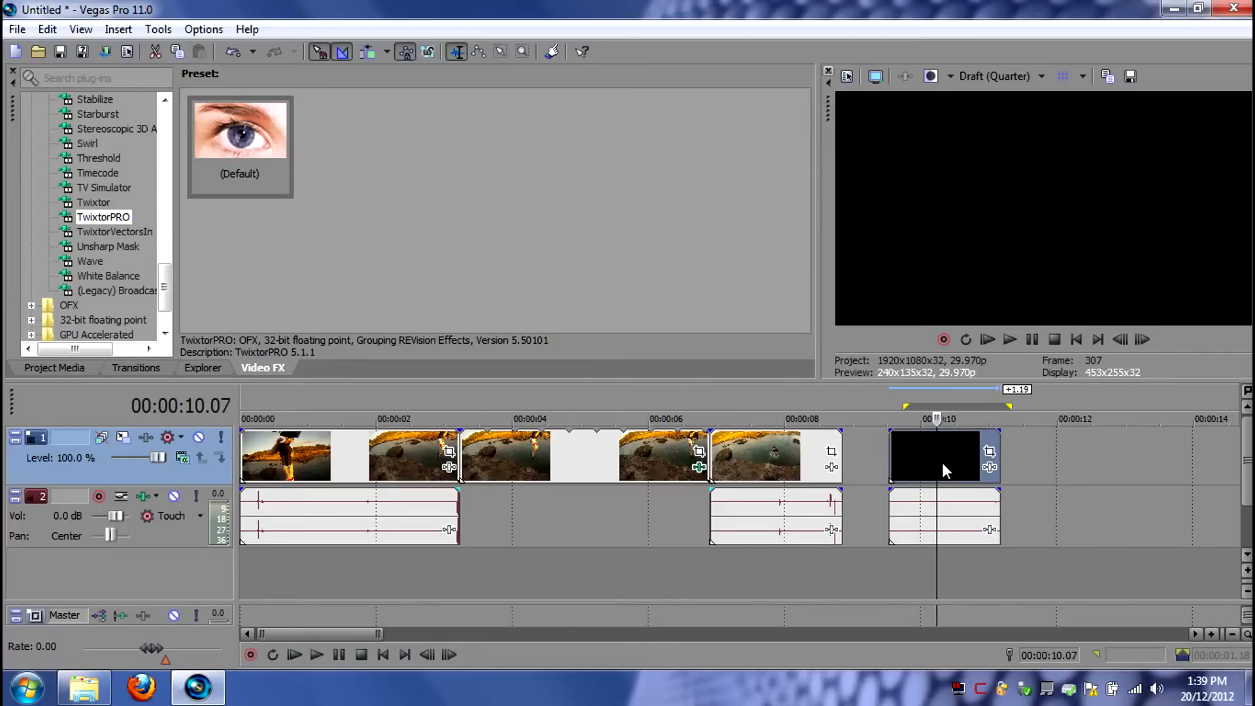
key(Delete)
- Fill the gap between the two audio segments by stretching the rendered audio across it, and play back the whole sequence from 00:00:00.00 to 00:00:08.26
drag(959, 518, 530, 532)
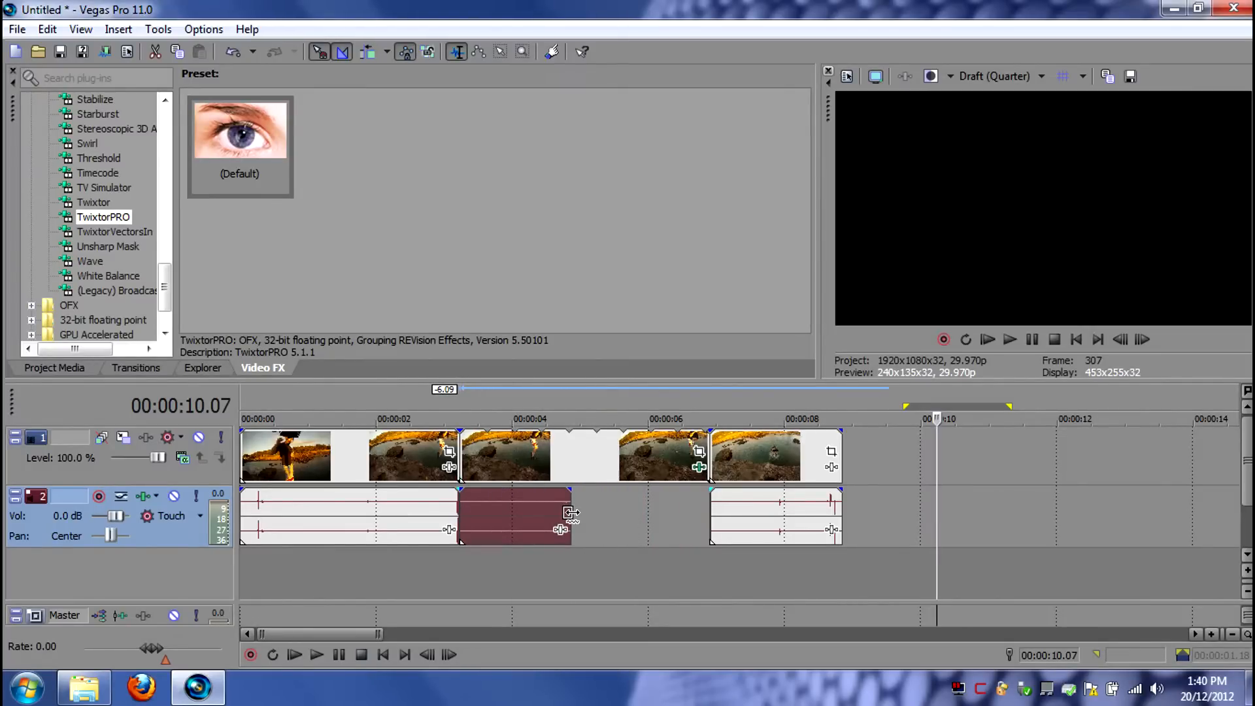
drag(571, 514, 706, 529)
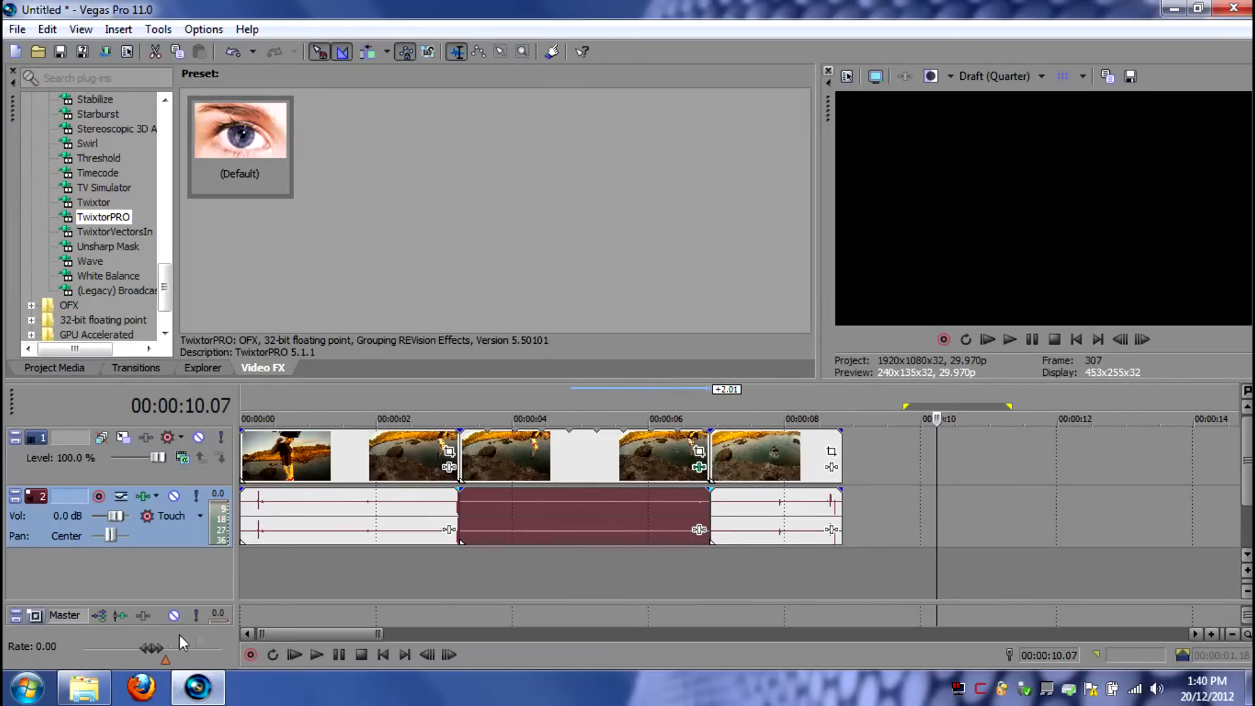
double_click(489, 408)
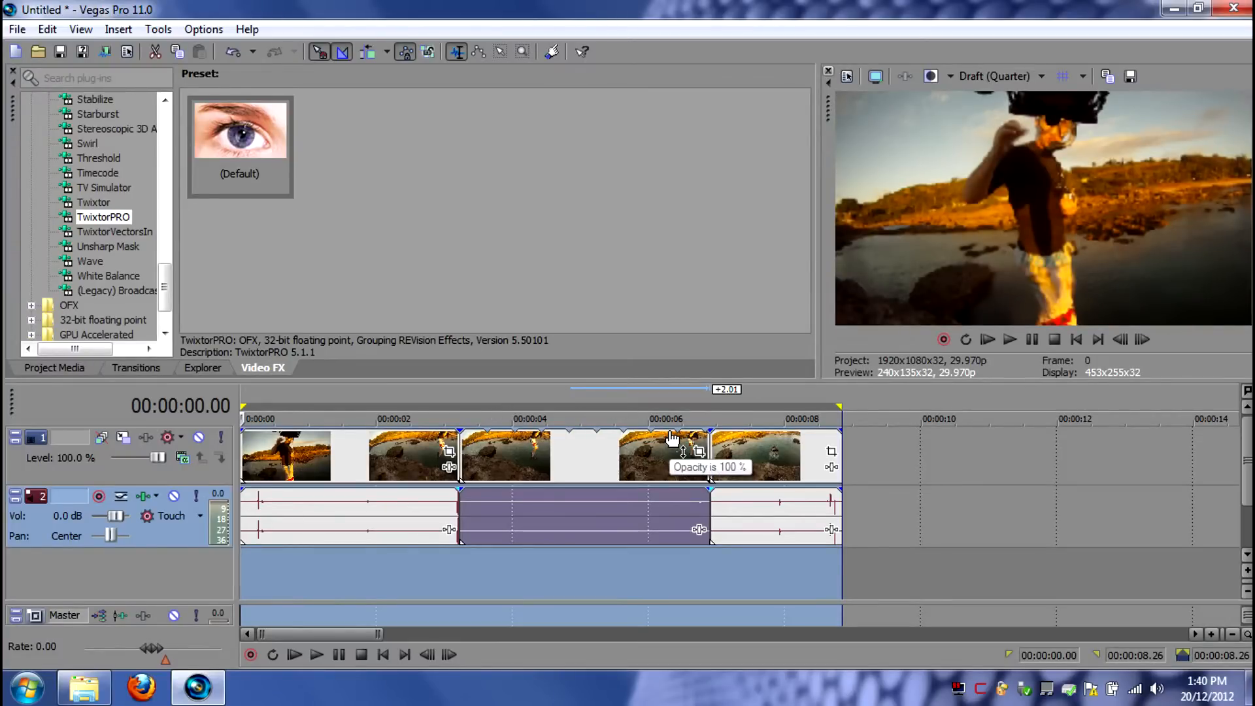
key(space)
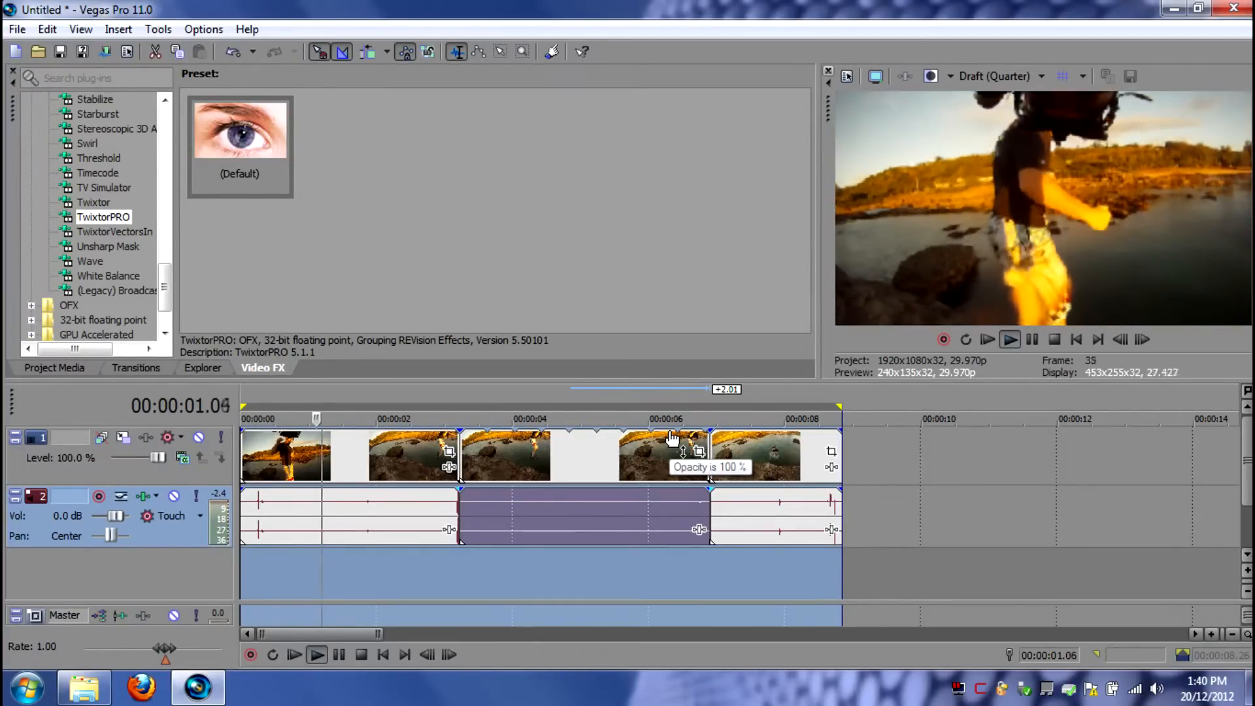